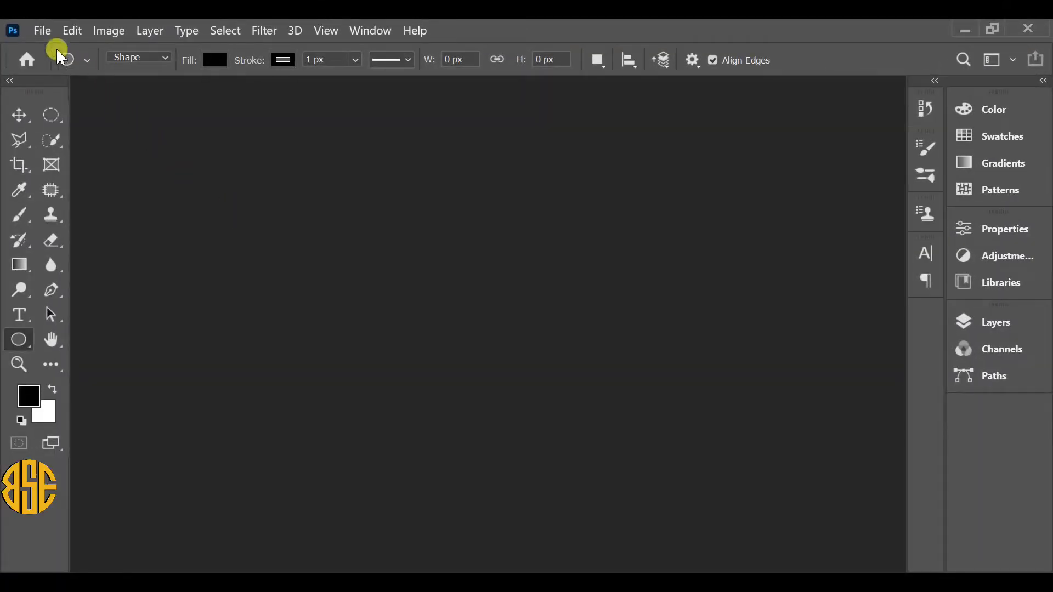
# Open the beach photo Image.jpg from the File menu
pyautogui.click(48, 32)
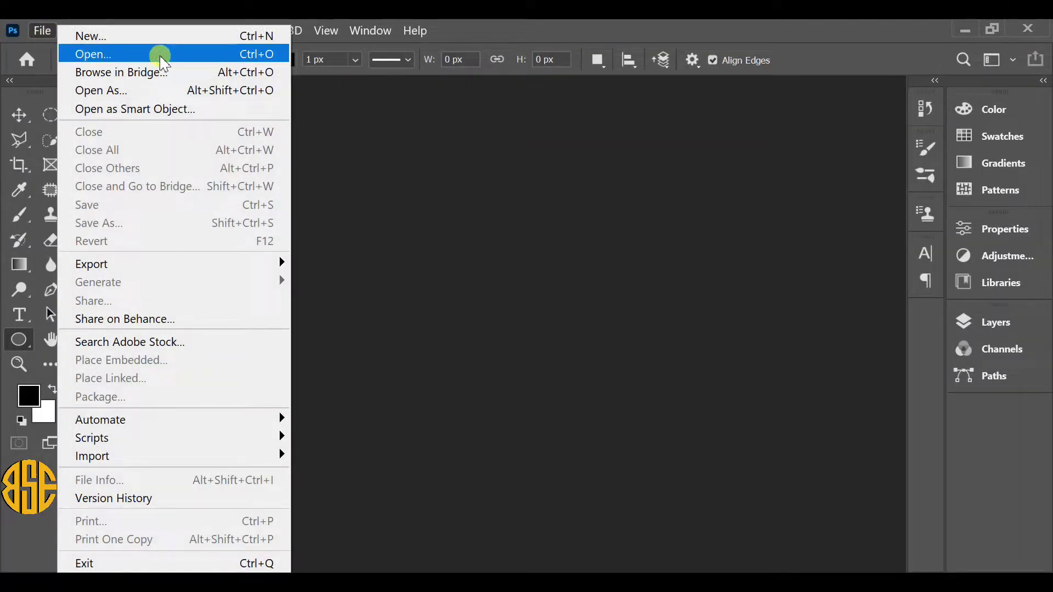
pyautogui.click(145, 55)
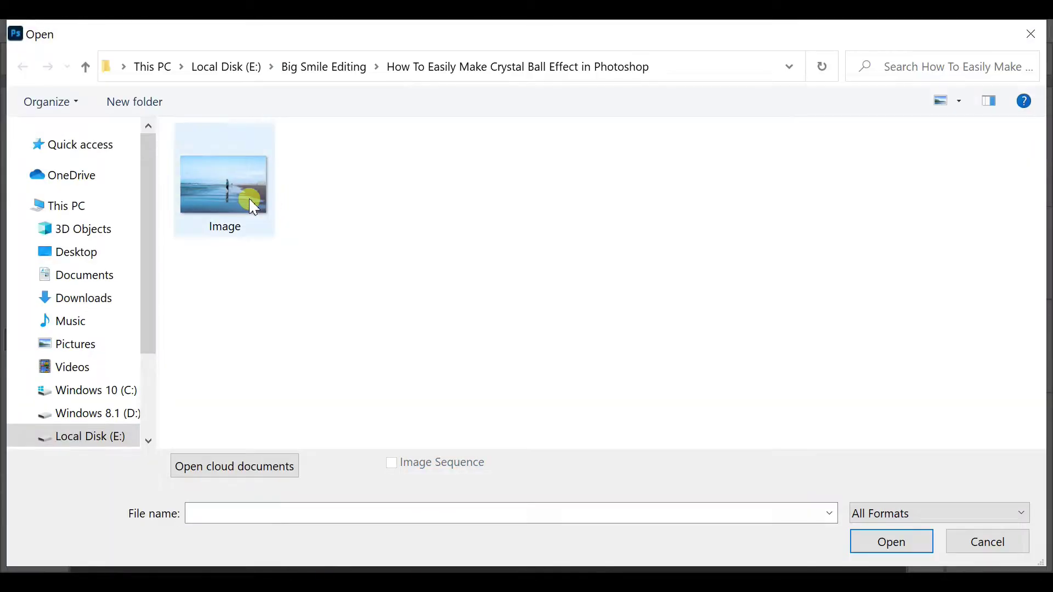
pyautogui.doubleClick(230, 183)
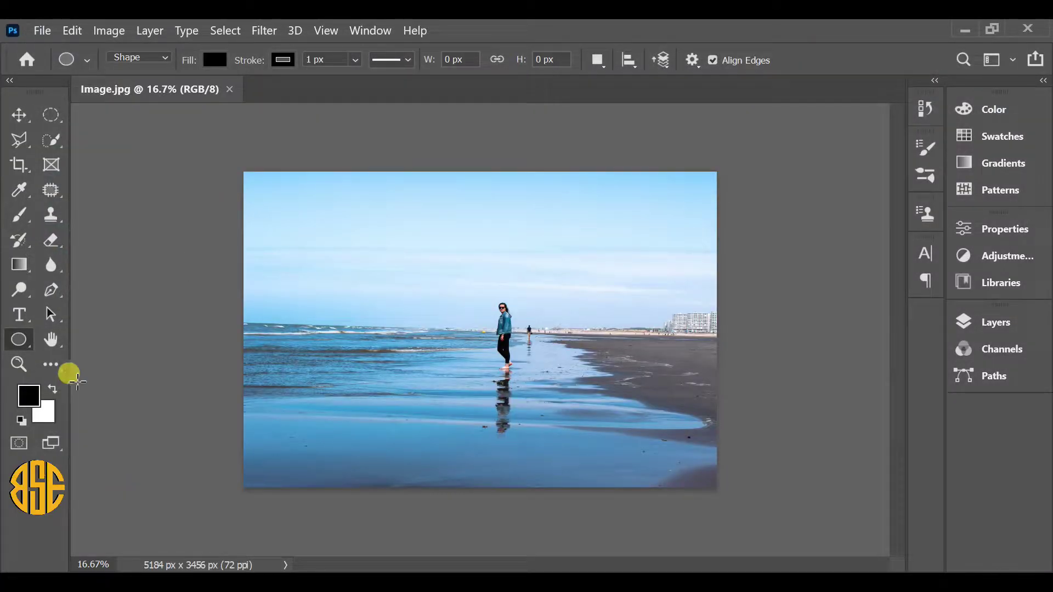
# Fit the photo on screen with the Zoom tool and show the Layers panel
pyautogui.click(18, 364)
pyautogui.rightClick(331, 265)
pyautogui.click(374, 276)
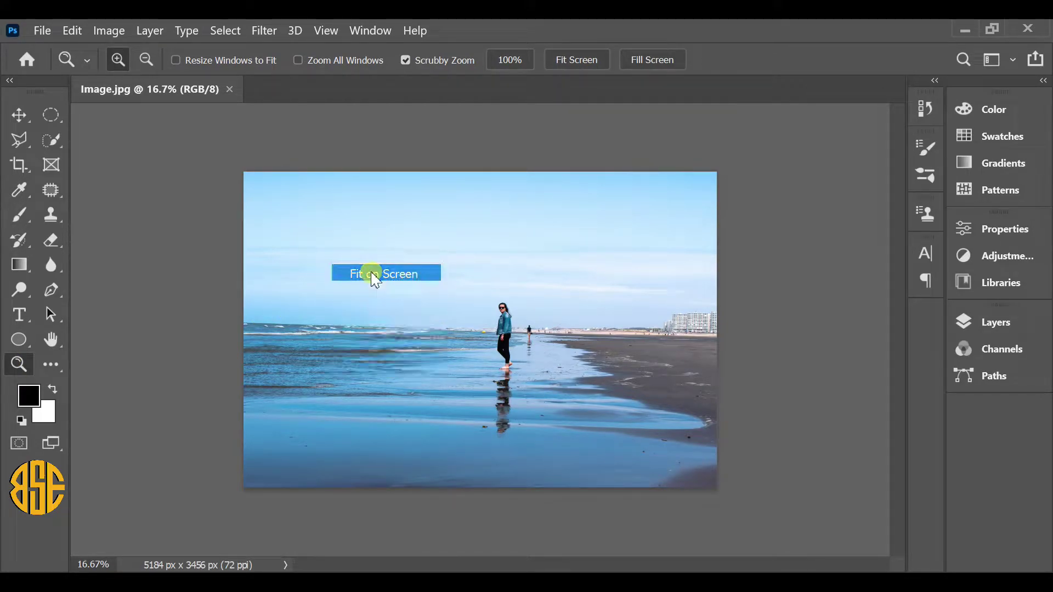
pyautogui.click(1003, 322)
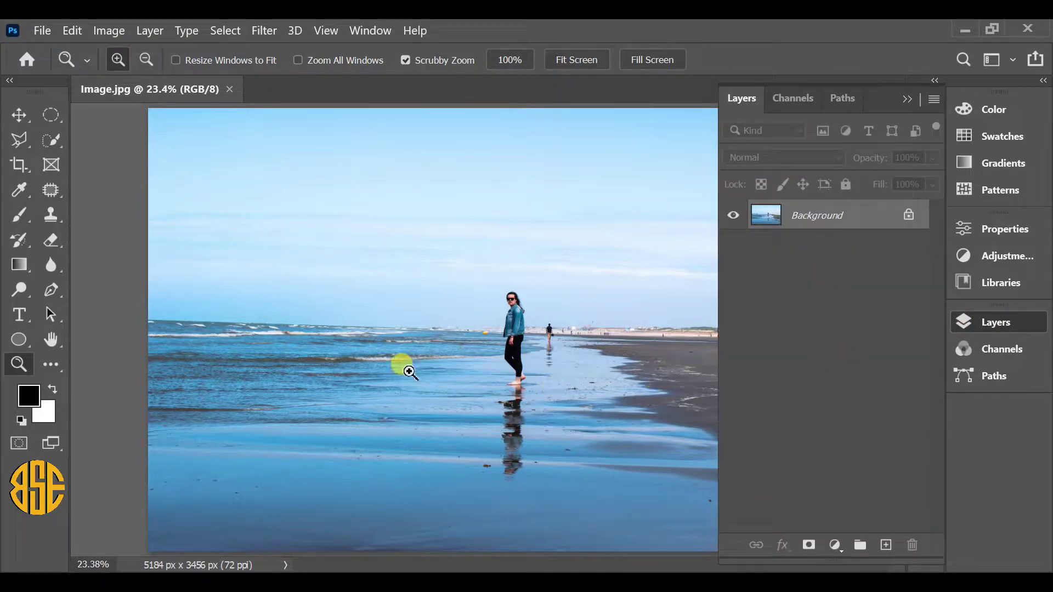
# Draw a large black 2106 × 2106 px circle with the Ellipse Tool
pyautogui.click(26, 348)
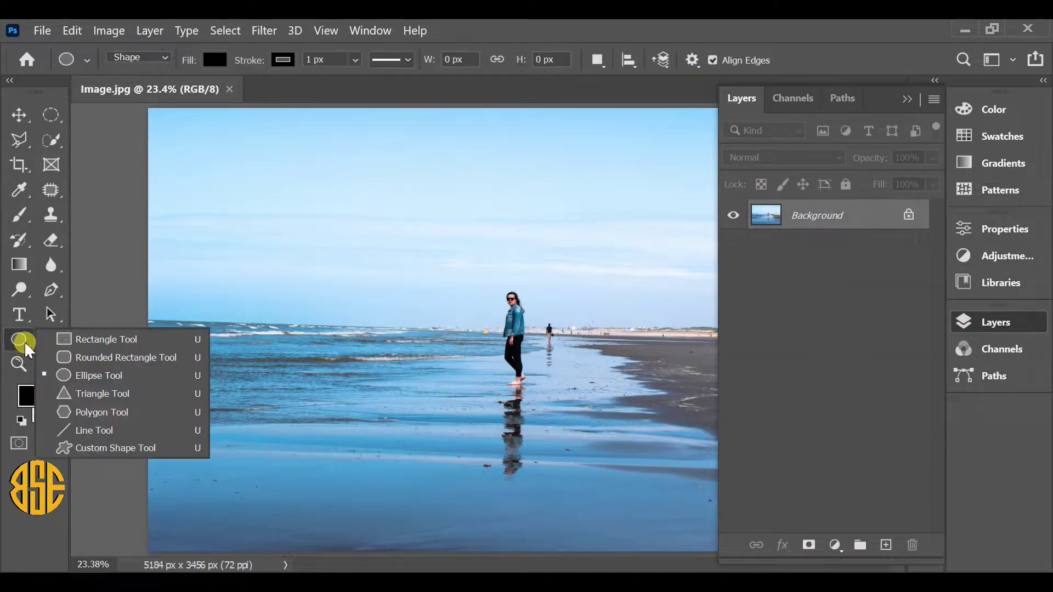
pyautogui.click(88, 376)
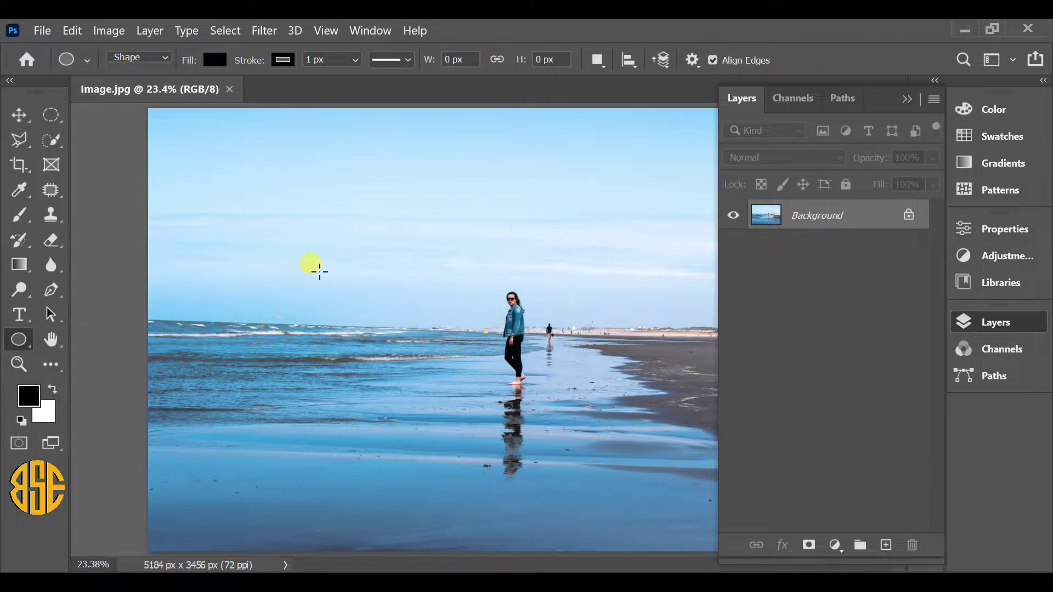
pyautogui.moveTo(218, 132); pyautogui.dragTo(549, 400)
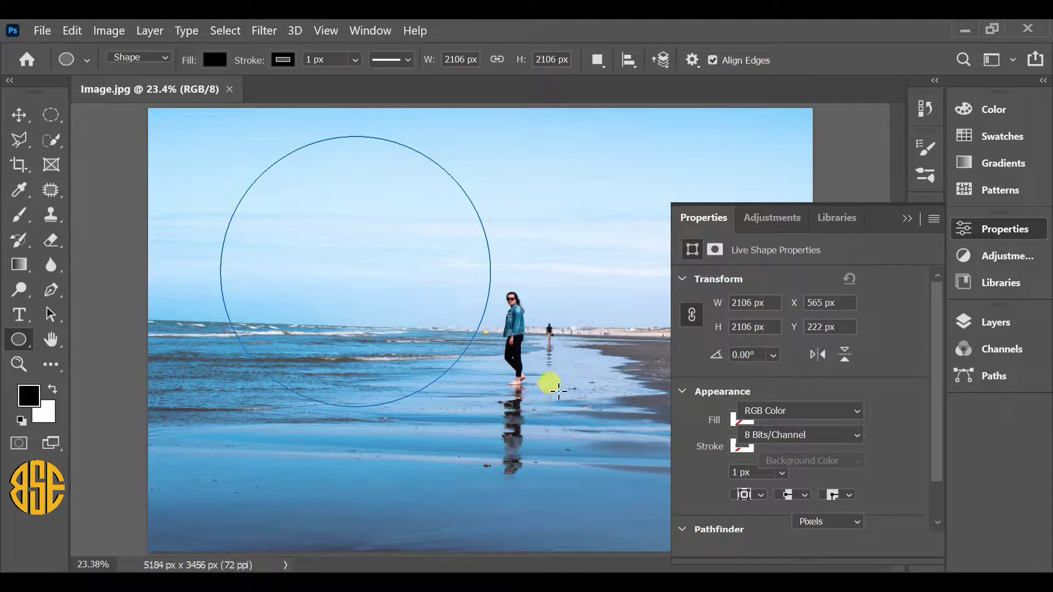
pyautogui.click(907, 221)
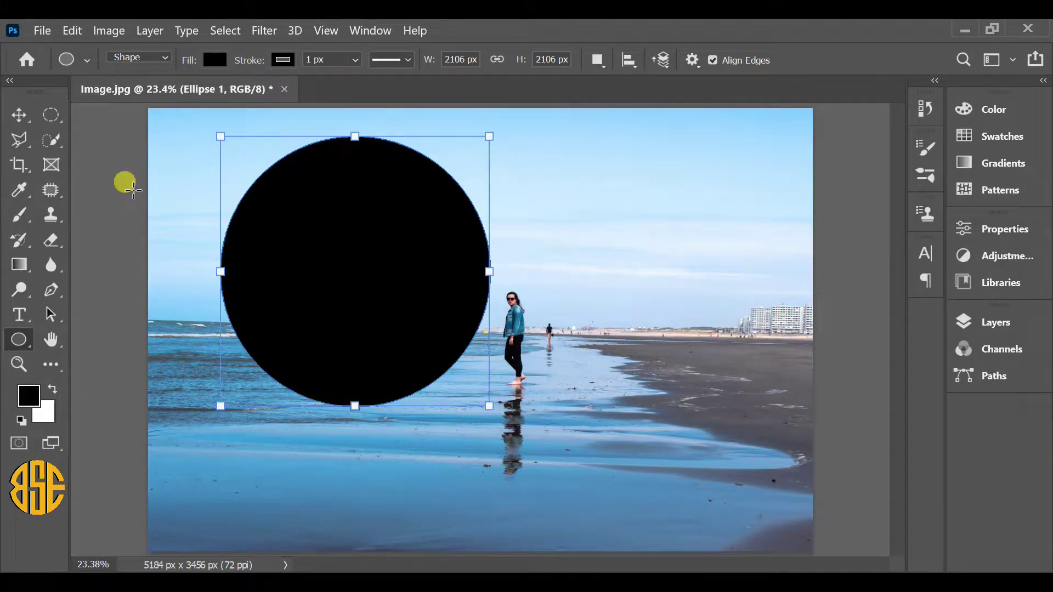
# Move the circle to the horizontal centre of the photo, over the woman
pyautogui.click(20, 114)
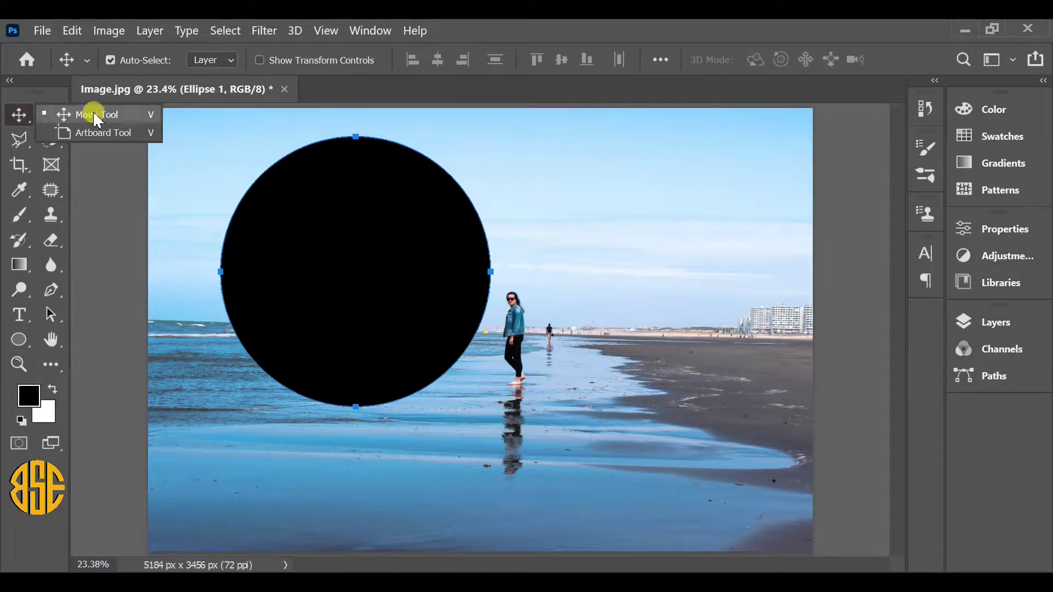
pyautogui.click(87, 114)
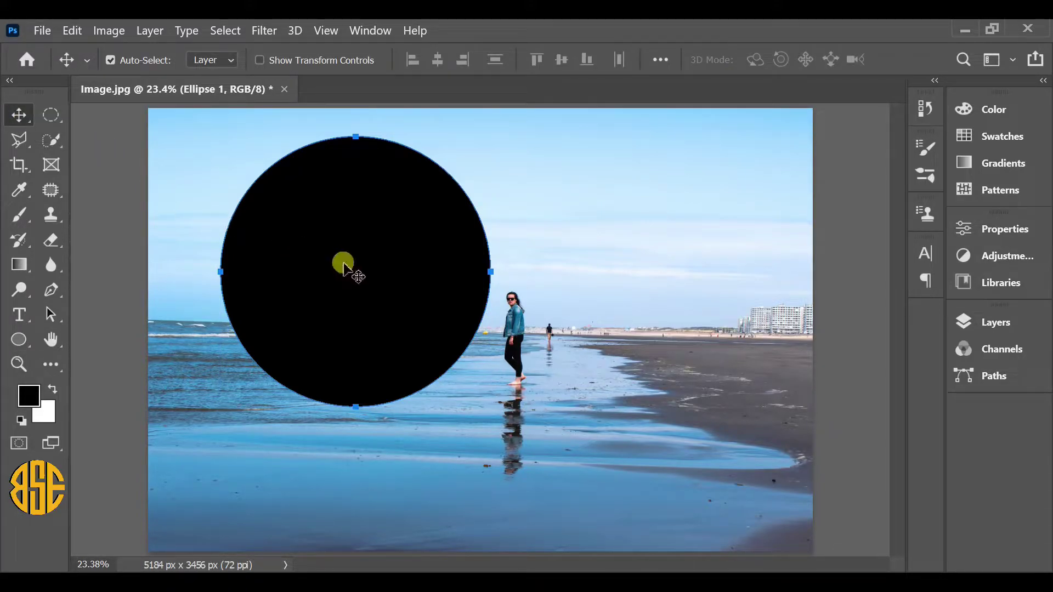
pyautogui.moveTo(356, 271); pyautogui.dragTo(471, 326)
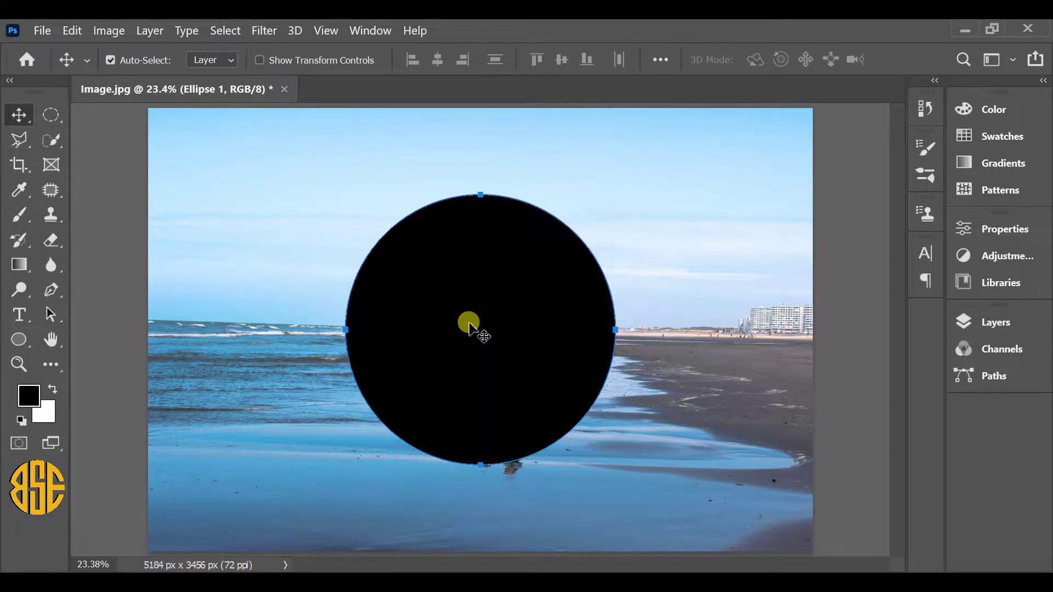
# Rasterize the Ellipse 1 circle layer
pyautogui.click(985, 322)
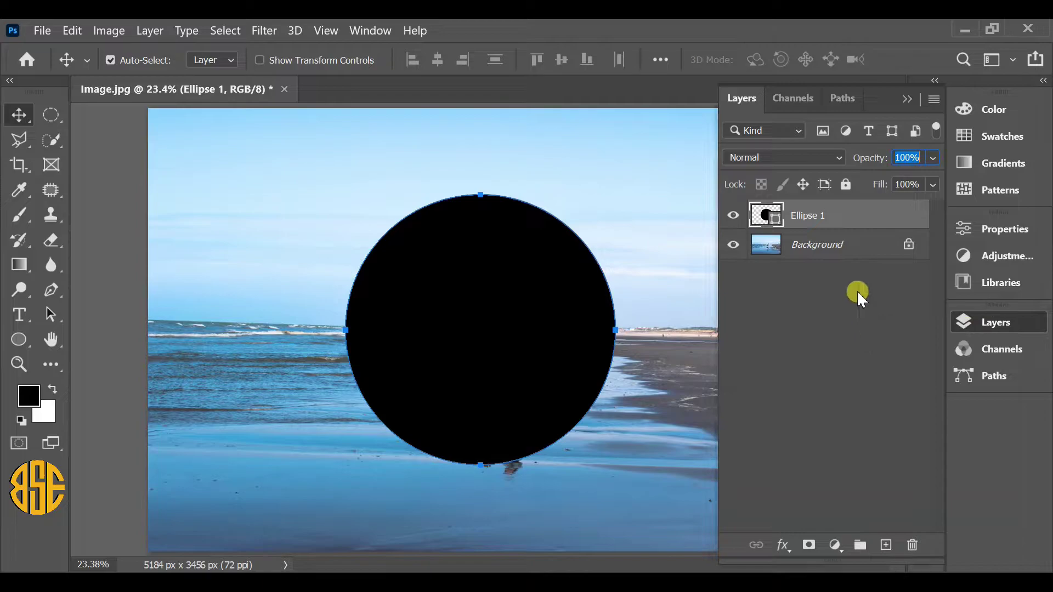
pyautogui.rightClick(849, 216)
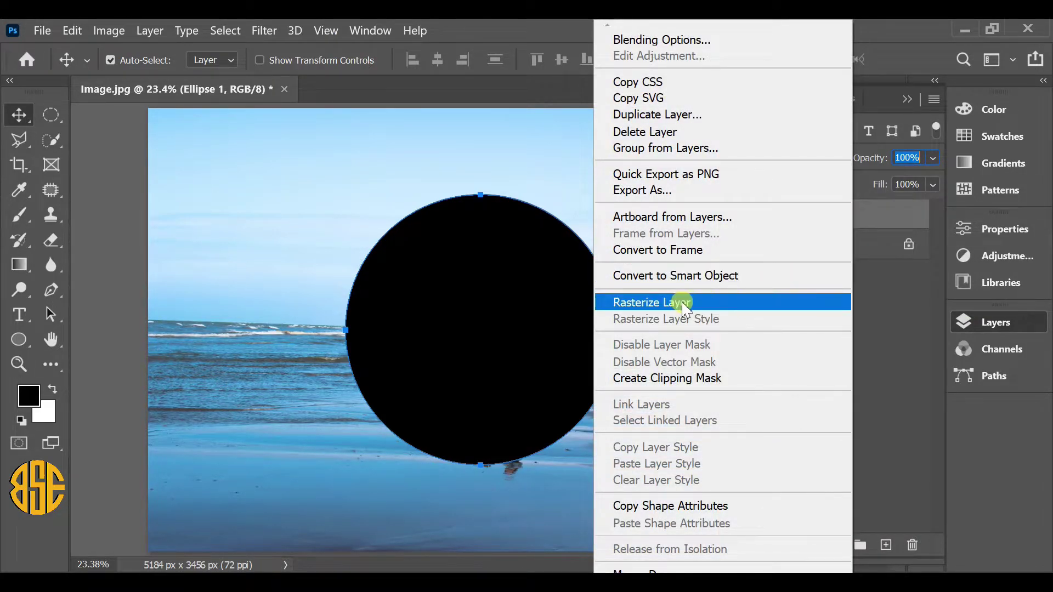
pyautogui.click(730, 302)
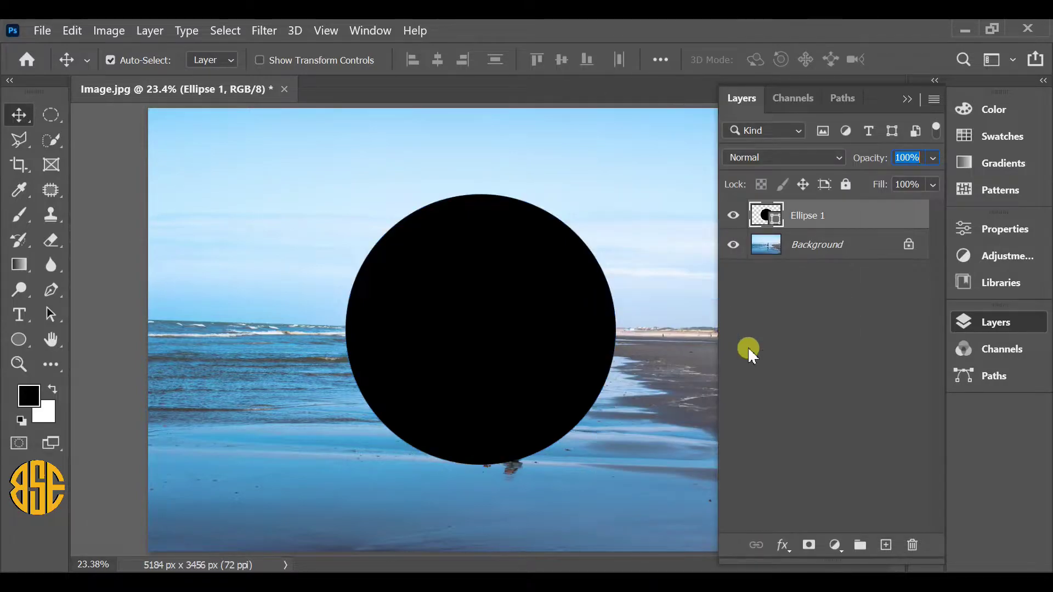
# Duplicate Background with Layer Via Copy and place Background copy above Ellipse 1
pyautogui.click(838, 248)
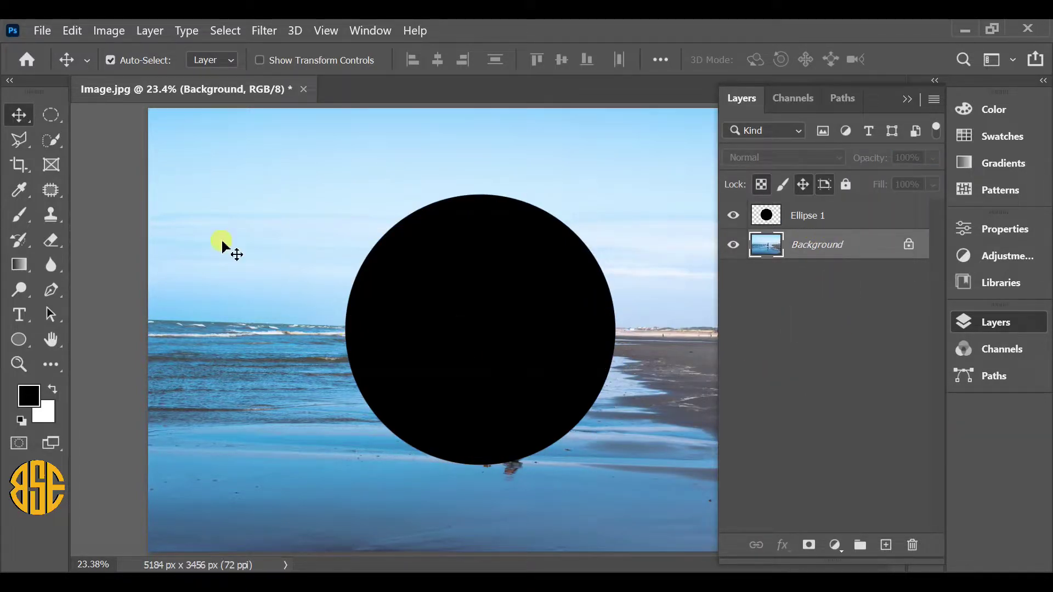
pyautogui.click(150, 30)
pyautogui.moveTo(193, 41)
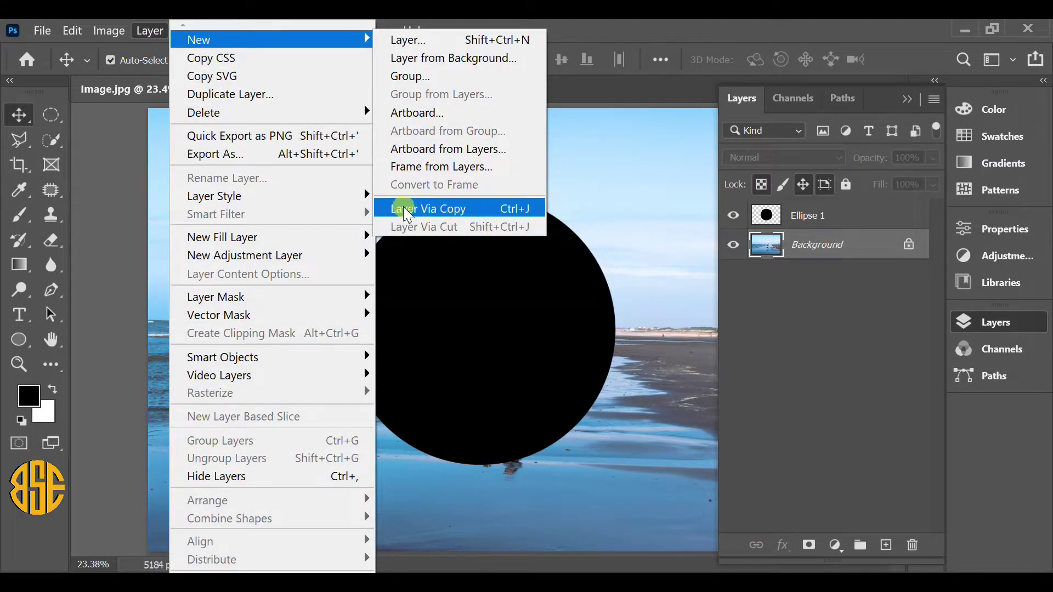
pyautogui.click(514, 208)
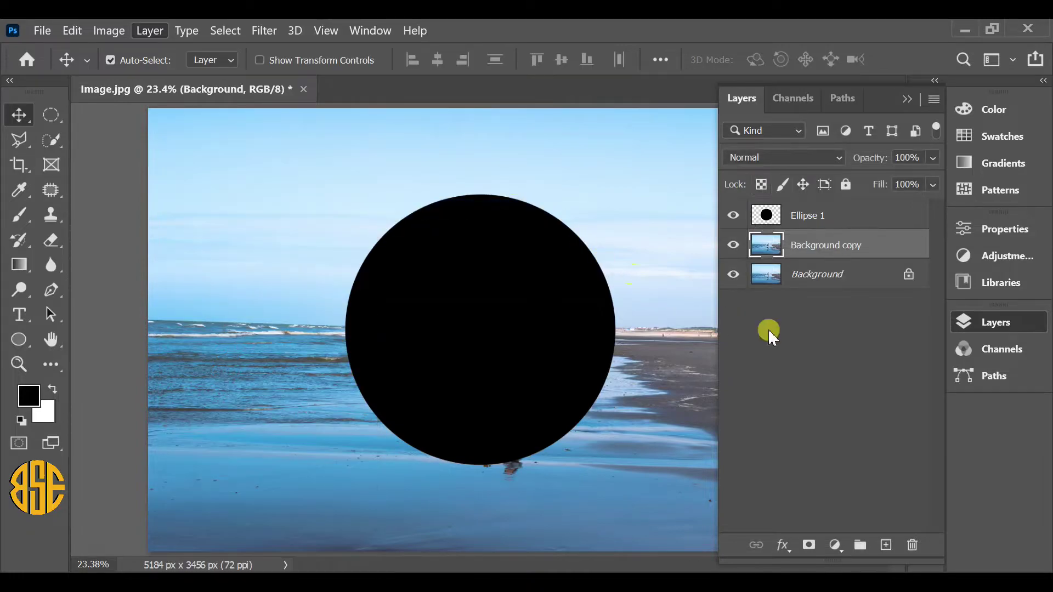
pyautogui.moveTo(845, 248); pyautogui.dragTo(843, 195)
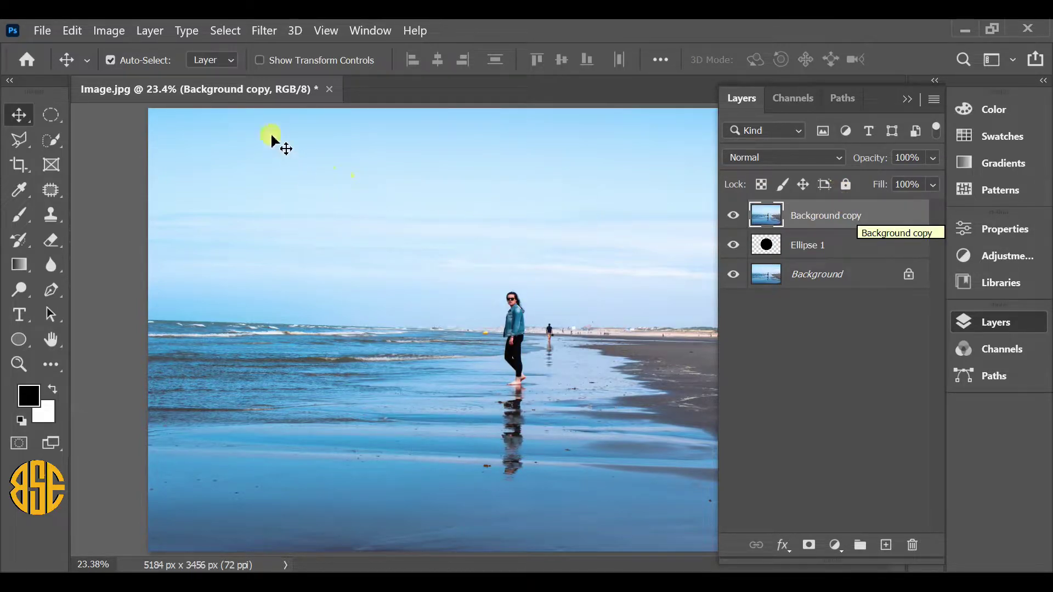
# Apply Filter > Distort > Spherize at 100% in Normal mode to Background copy
pyautogui.click(264, 31)
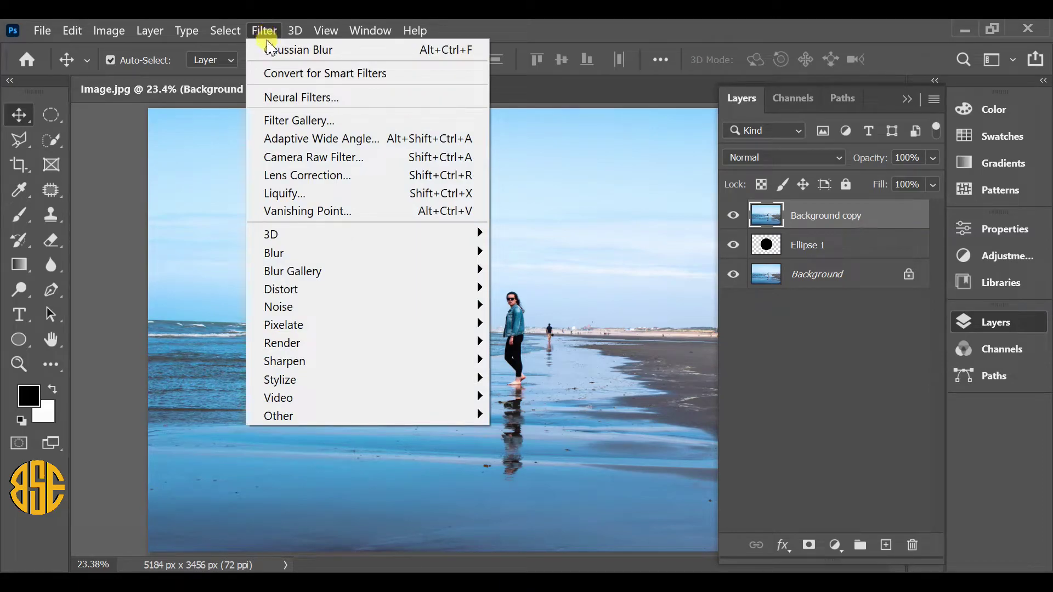
pyautogui.moveTo(315, 288)
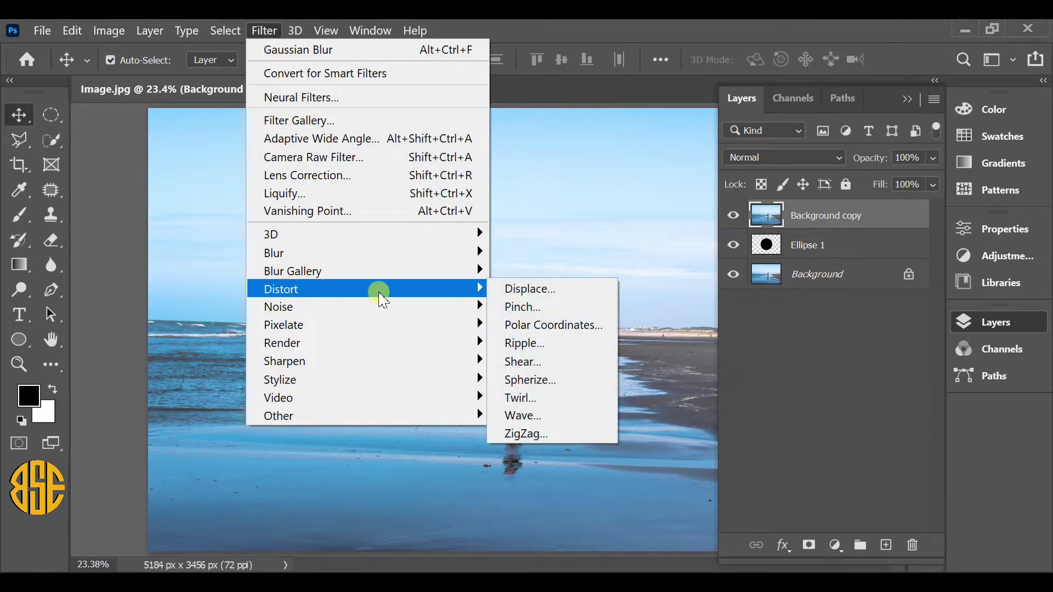
pyautogui.click(564, 383)
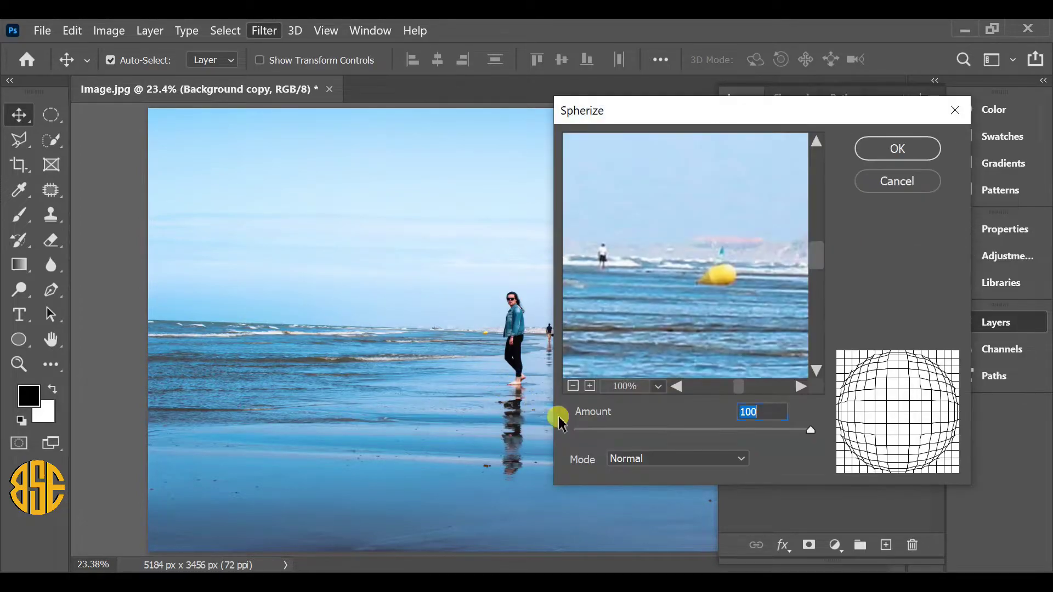
pyautogui.moveTo(809, 439)
pyautogui.mouseDown()
pyautogui.moveTo(785, 437)
pyautogui.moveTo(817, 439)
pyautogui.mouseUp()
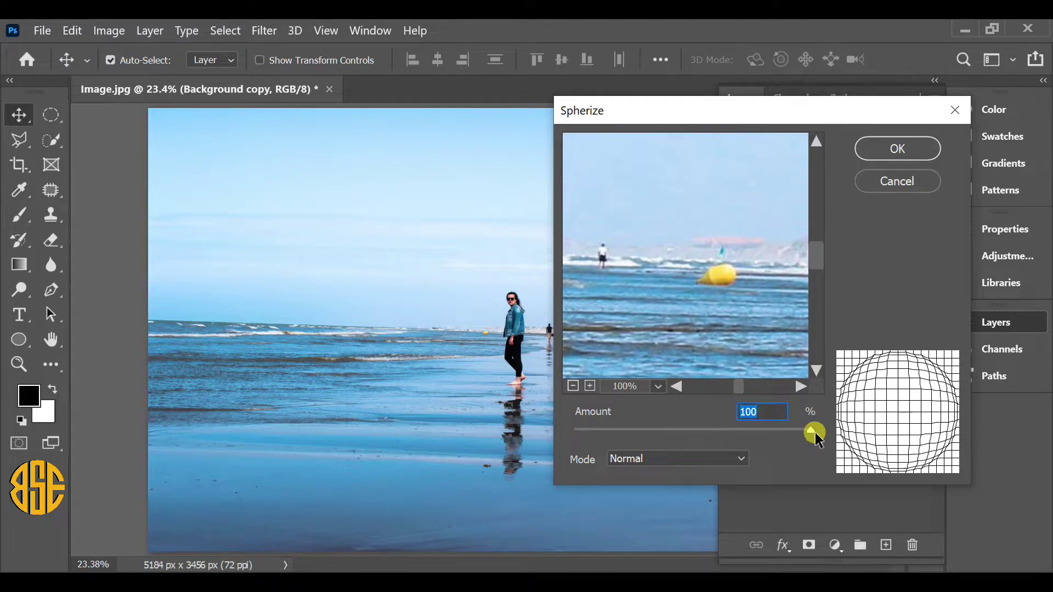
pyautogui.click(919, 148)
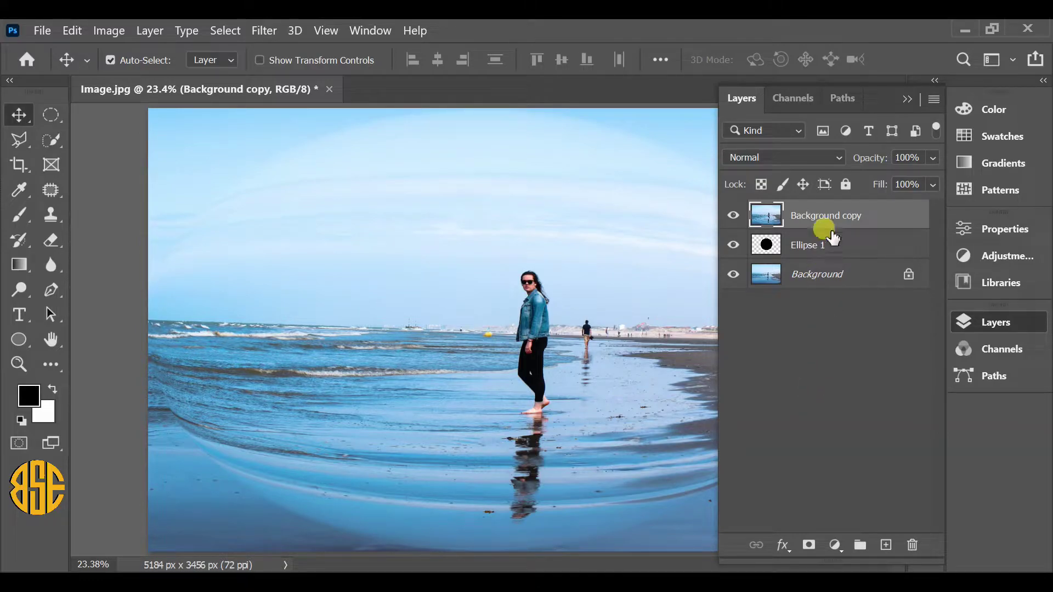
# Clip Background copy to Ellipse 1 and scale it to about W 40.63%, H 60.91%
pyautogui.rightClick(840, 216)
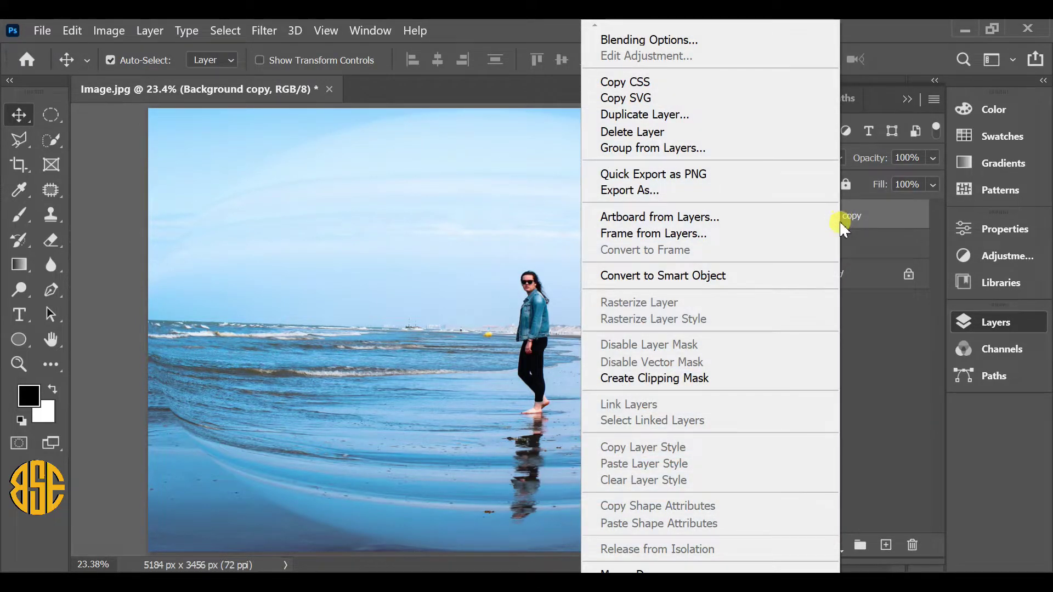
pyautogui.click(674, 379)
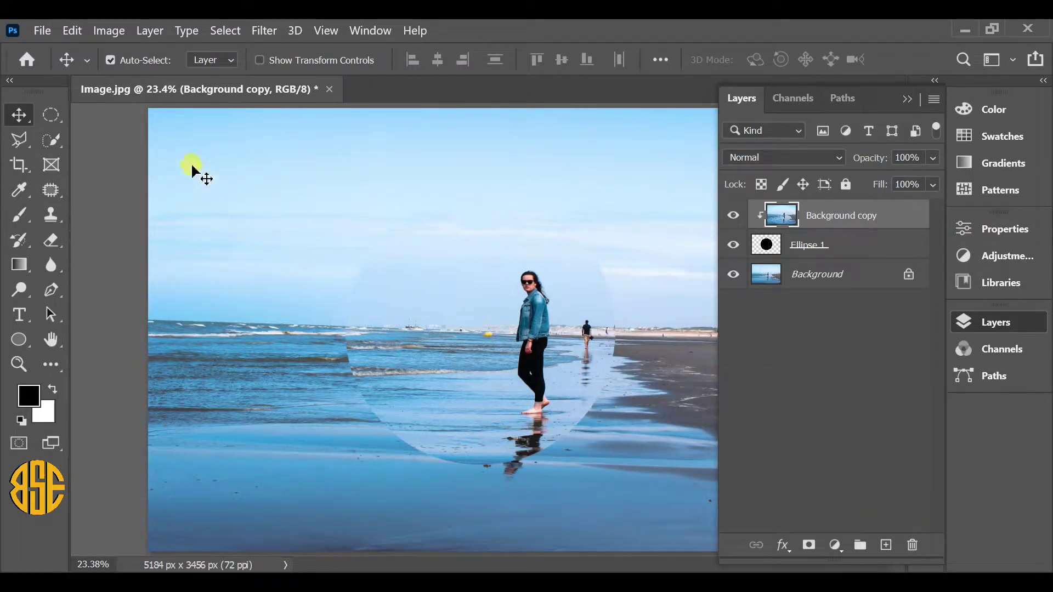
pyautogui.click(72, 32)
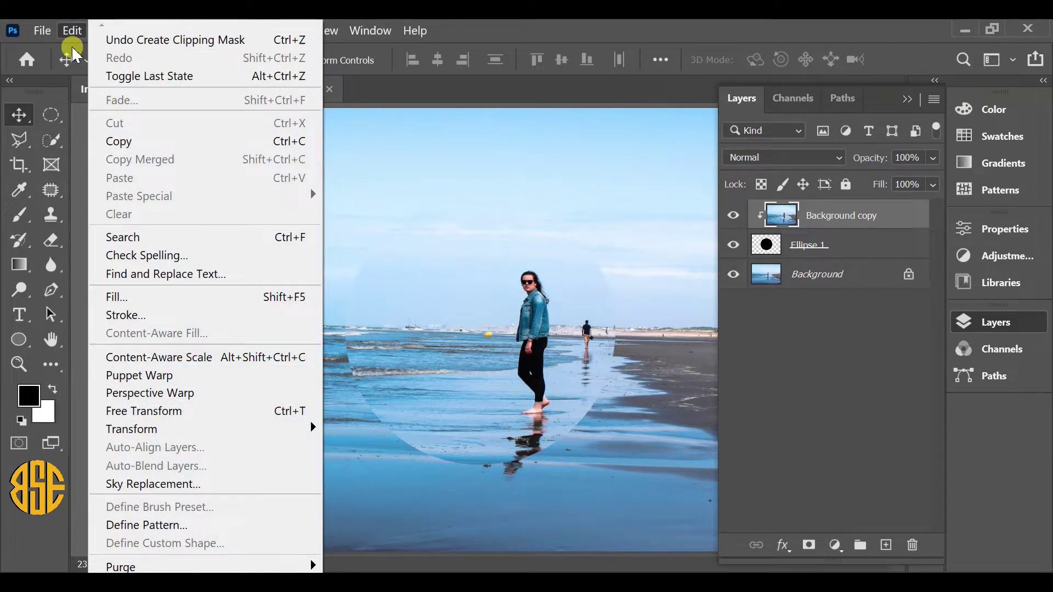
pyautogui.click(175, 415)
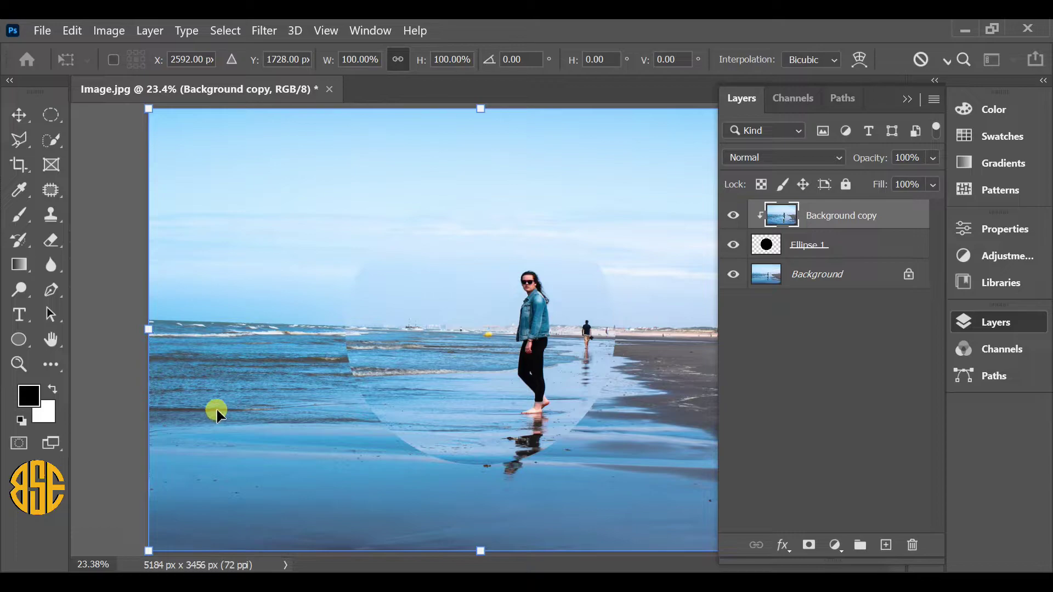
pyautogui.moveTo(148, 109); pyautogui.dragTo(340, 221)
pyautogui.moveTo(476, 219); pyautogui.dragTo(488, 184)
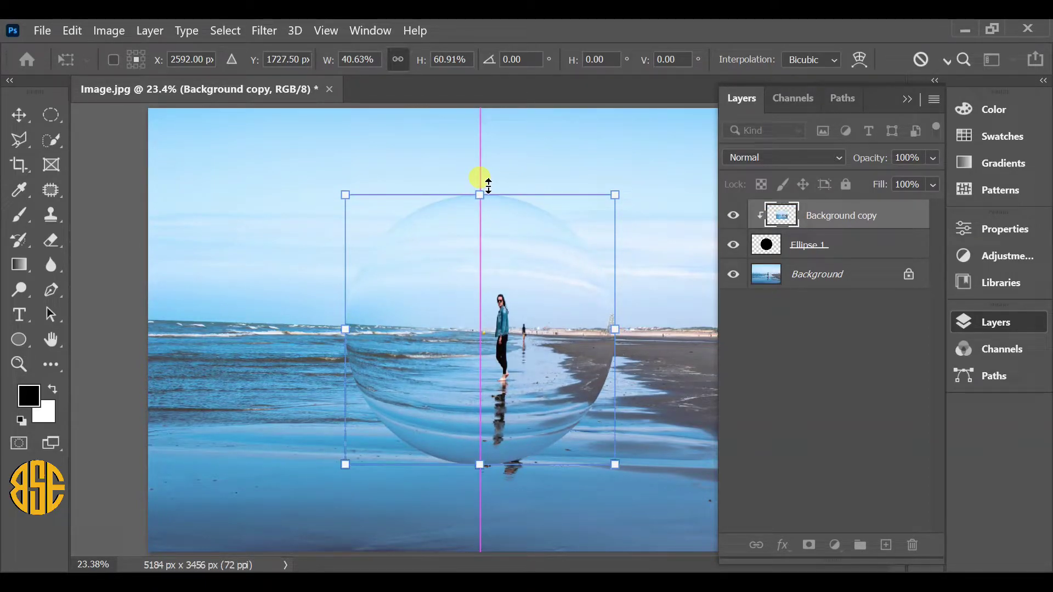
pyautogui.press('Return')
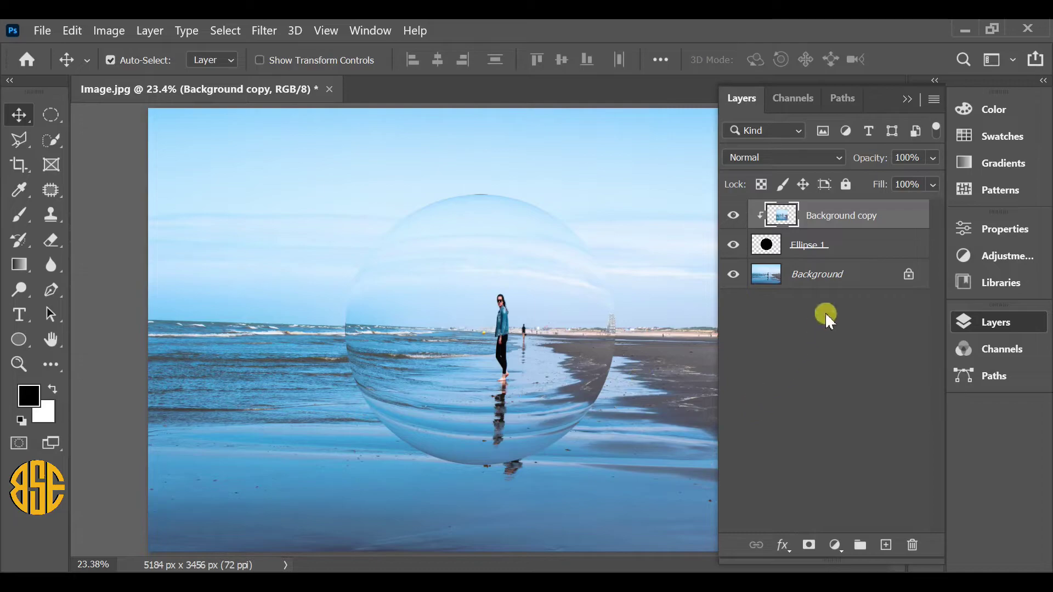
# Open Ellipse 1's Blending Options and enable Inner Shadow
pyautogui.click(847, 250)
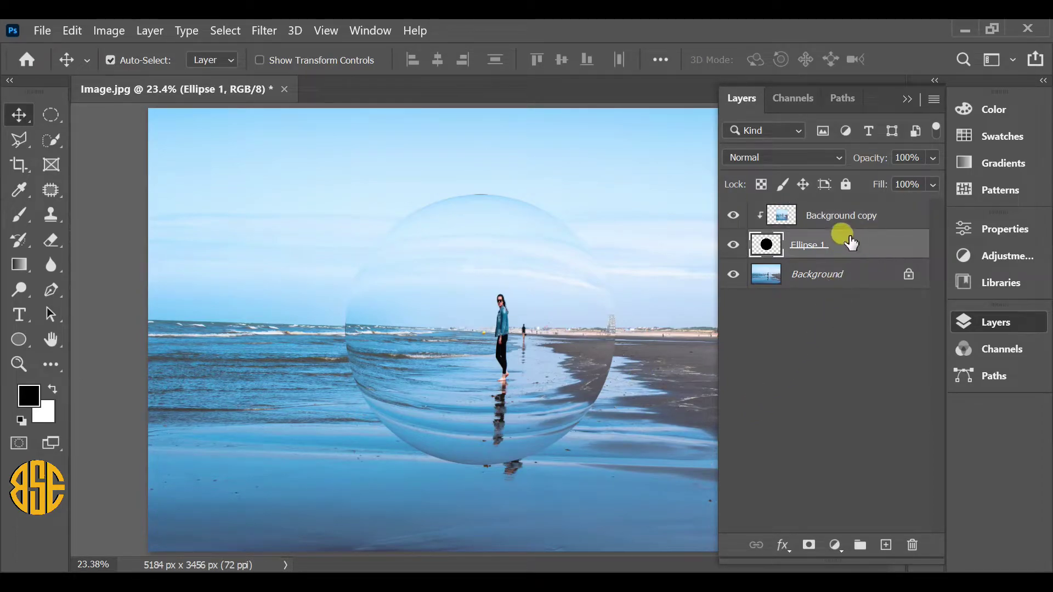
pyautogui.rightClick(880, 238)
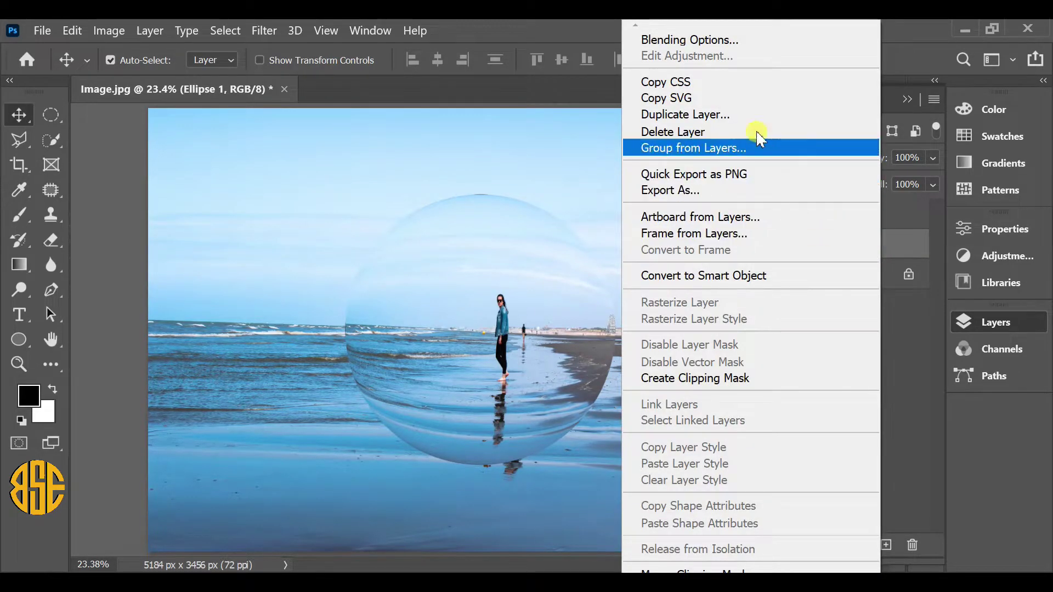
pyautogui.click(712, 41)
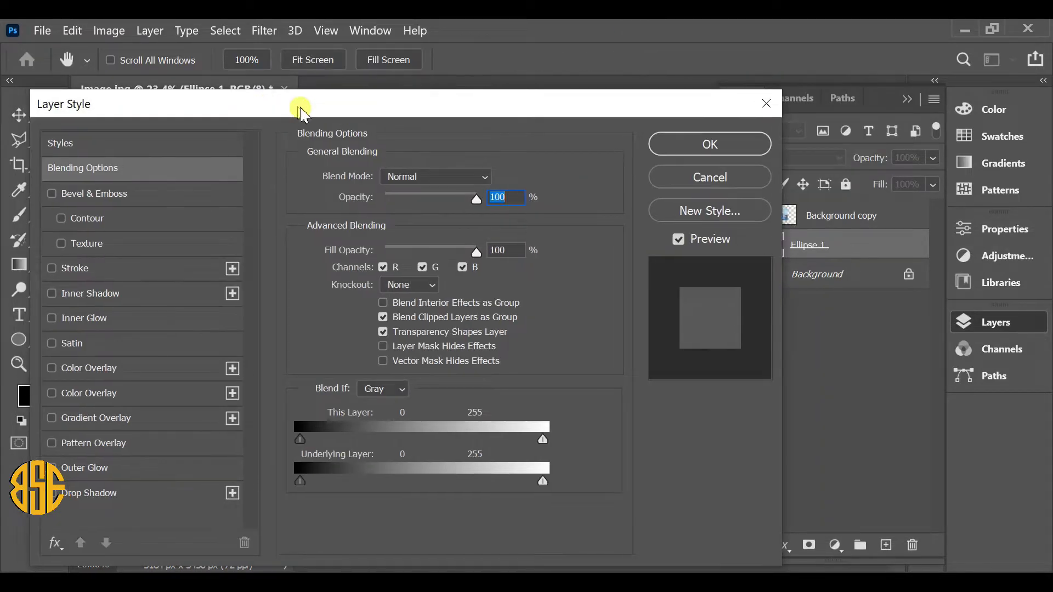
pyautogui.moveTo(300, 109); pyautogui.dragTo(756, 60)
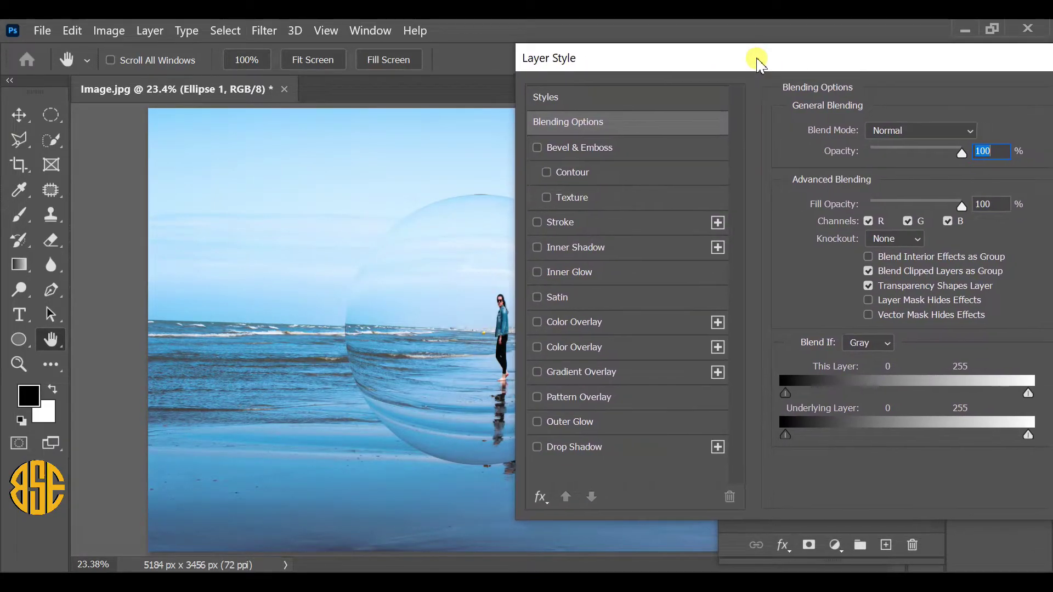
pyautogui.click(622, 247)
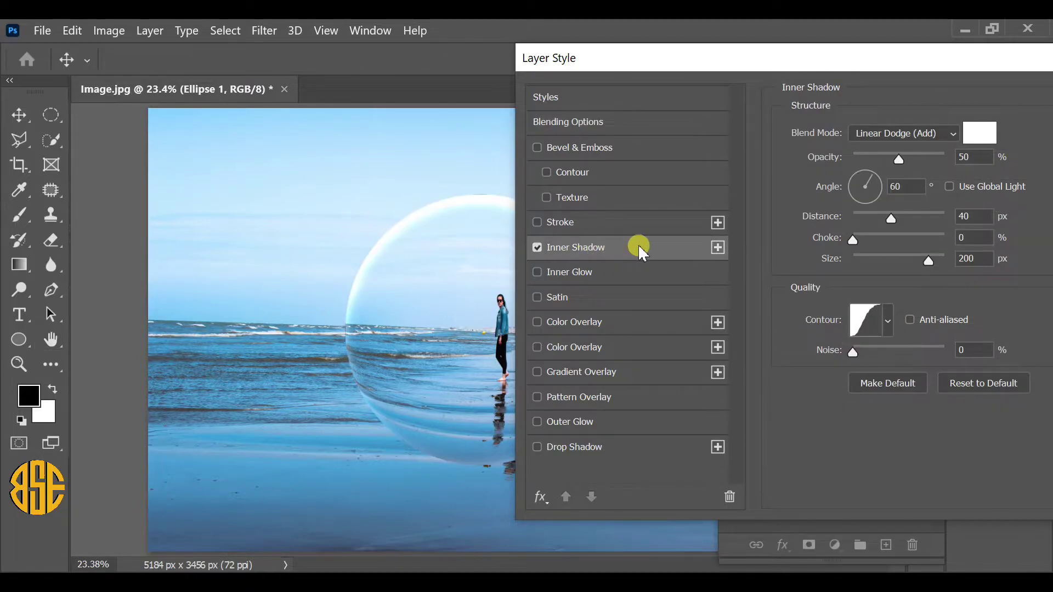
# Make the inner shadow white (ffffff) with Linear Dodge (Add), 50% opacity, 40 px distance, 200 px size
pyautogui.click(980, 134)
pyautogui.moveTo(567, 210); pyautogui.dragTo(719, 160)
pyautogui.moveTo(493, 188); pyautogui.dragTo(493, 188)
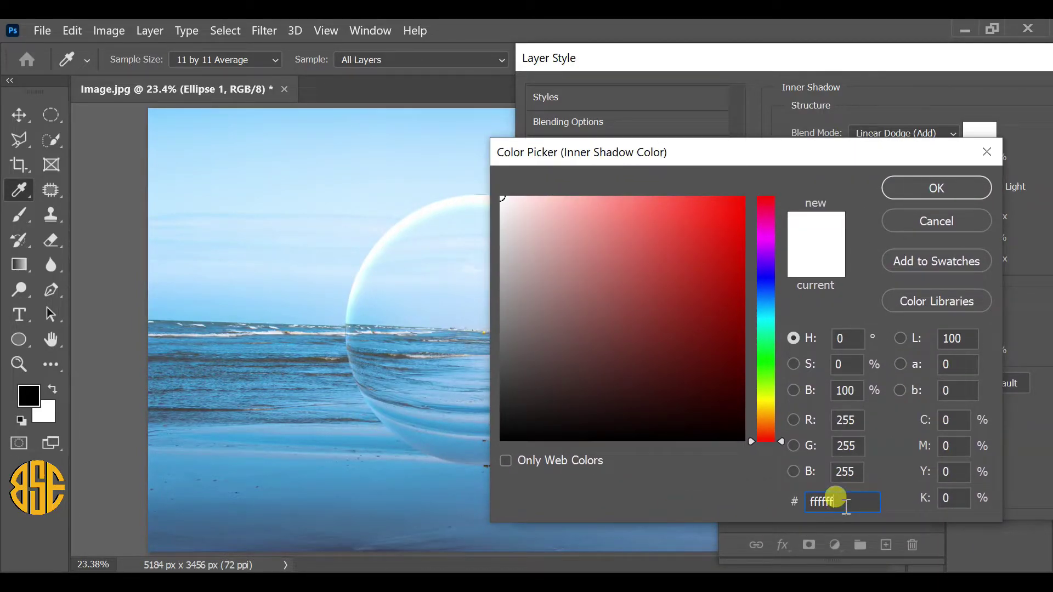
pyautogui.click(931, 192)
pyautogui.click(951, 134)
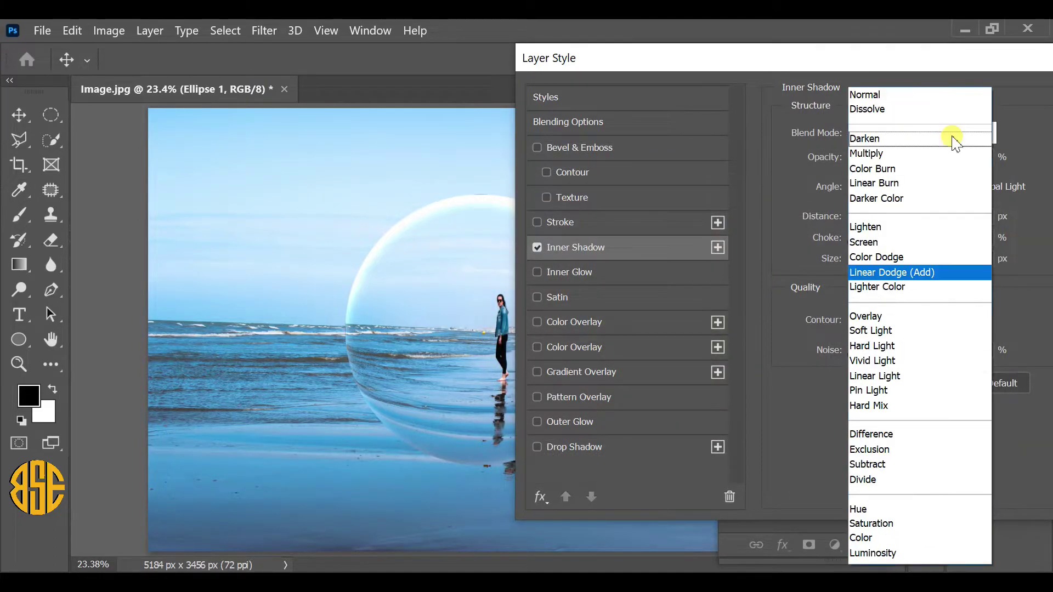
pyautogui.click(894, 273)
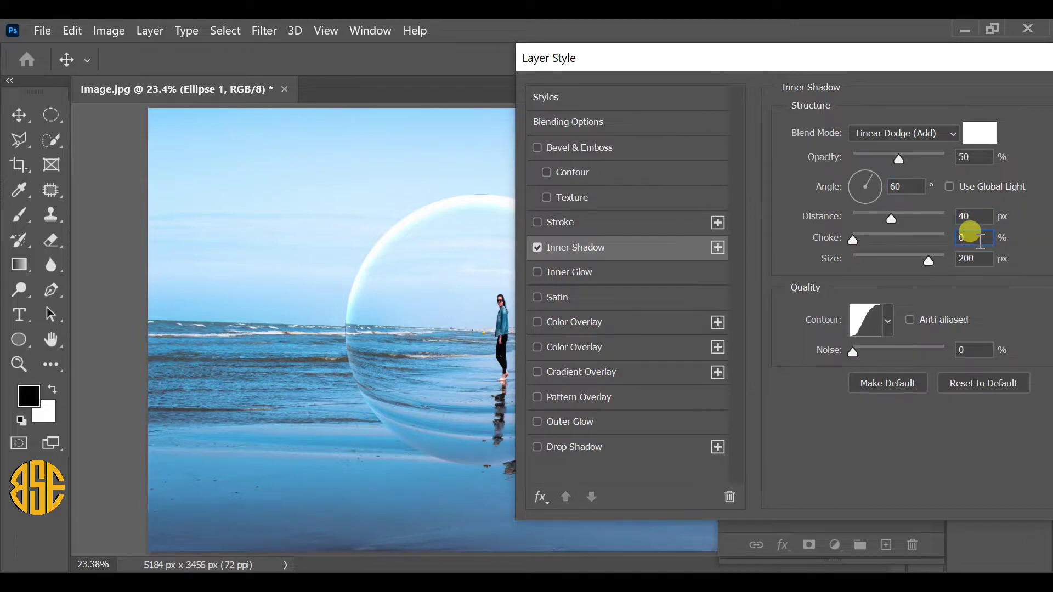
pyautogui.click(899, 319)
pyautogui.press('Escape')
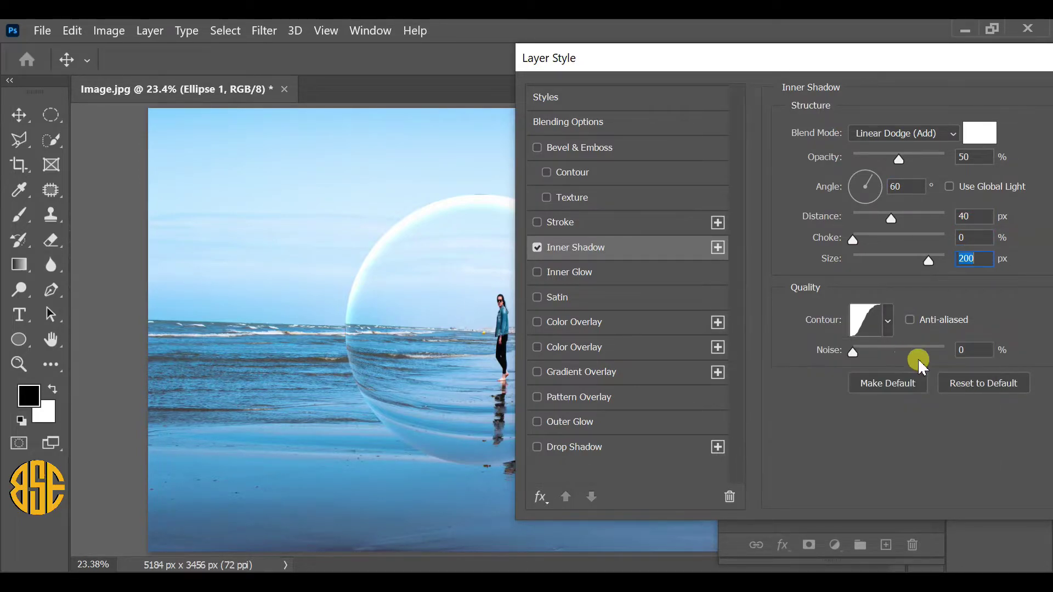
pyautogui.click(969, 348)
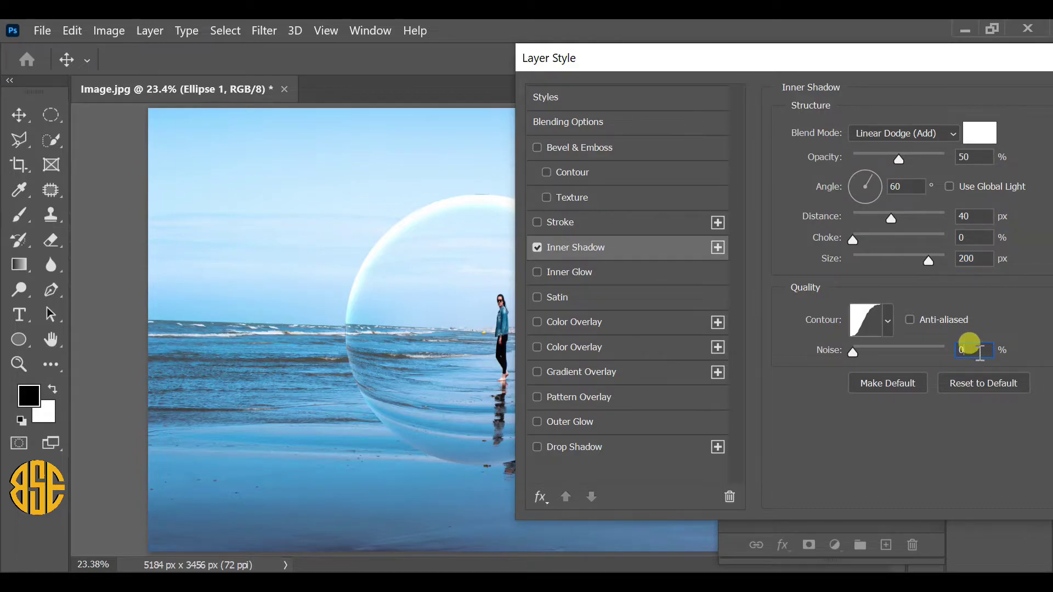
# Enable Gradient Overlay with Linear Burn blend and the Foreground to Transparent preset
pyautogui.click(646, 373)
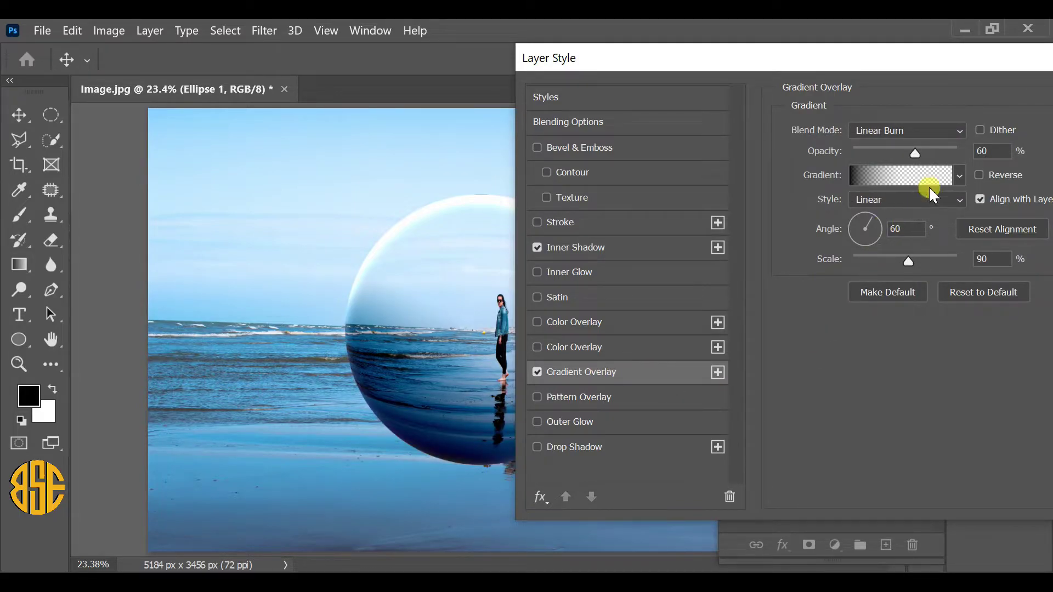
pyautogui.click(959, 133)
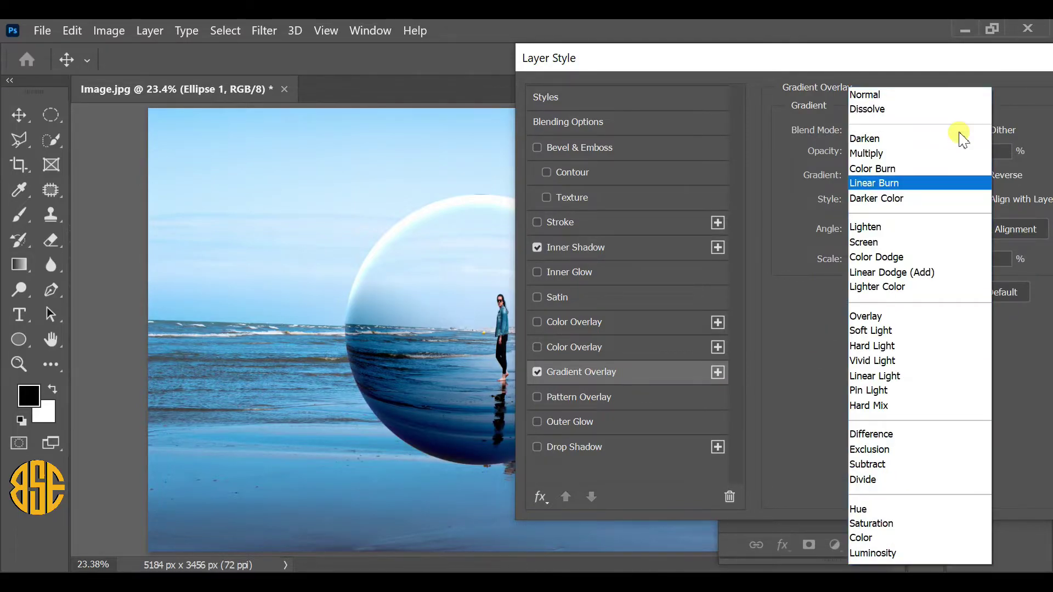
pyautogui.click(913, 185)
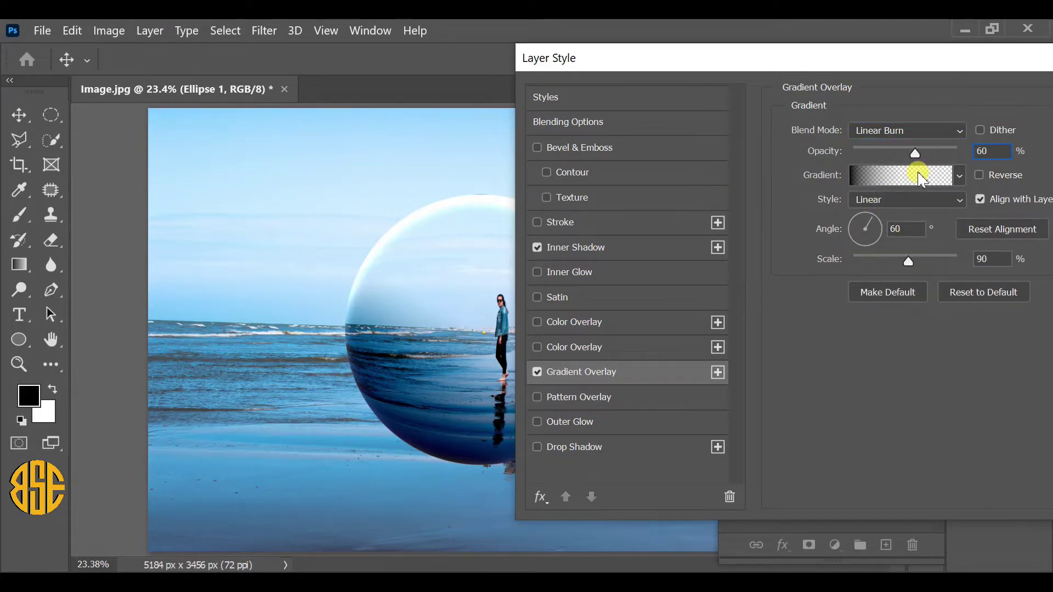
pyautogui.click(958, 175)
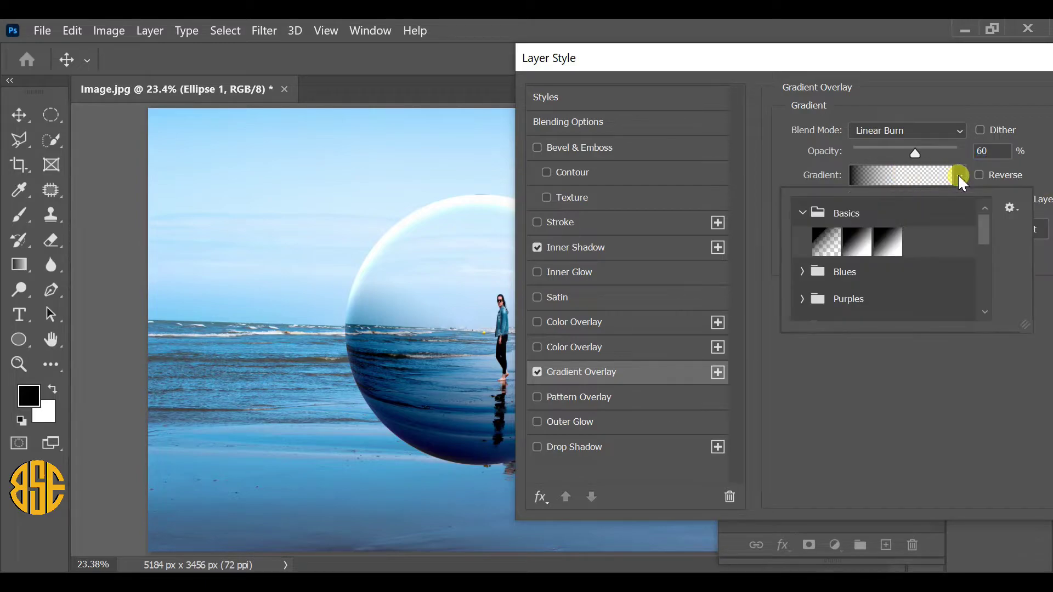
pyautogui.click(821, 241)
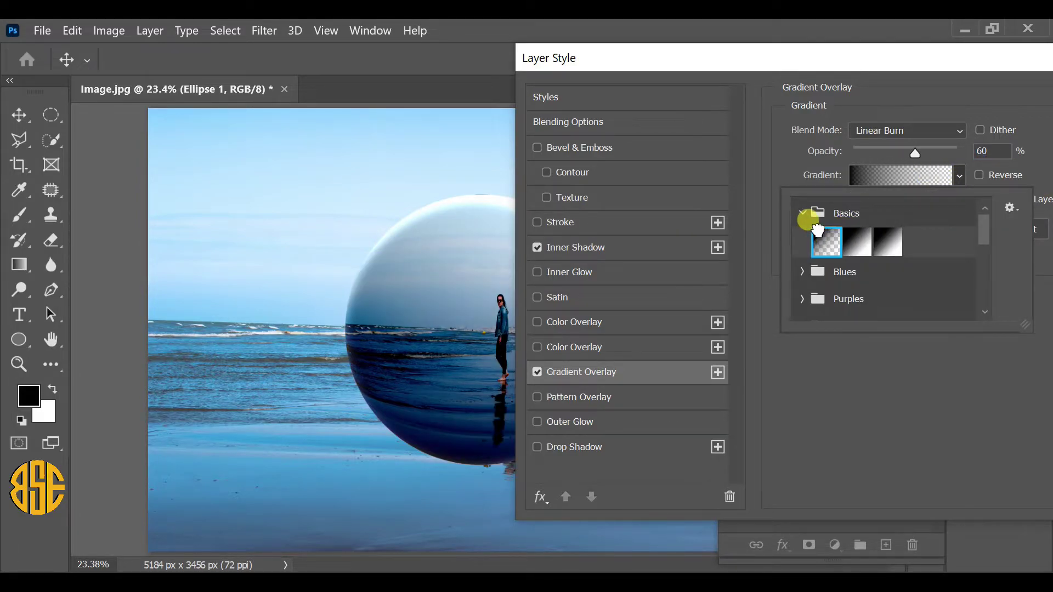
pyautogui.doubleClick(817, 230)
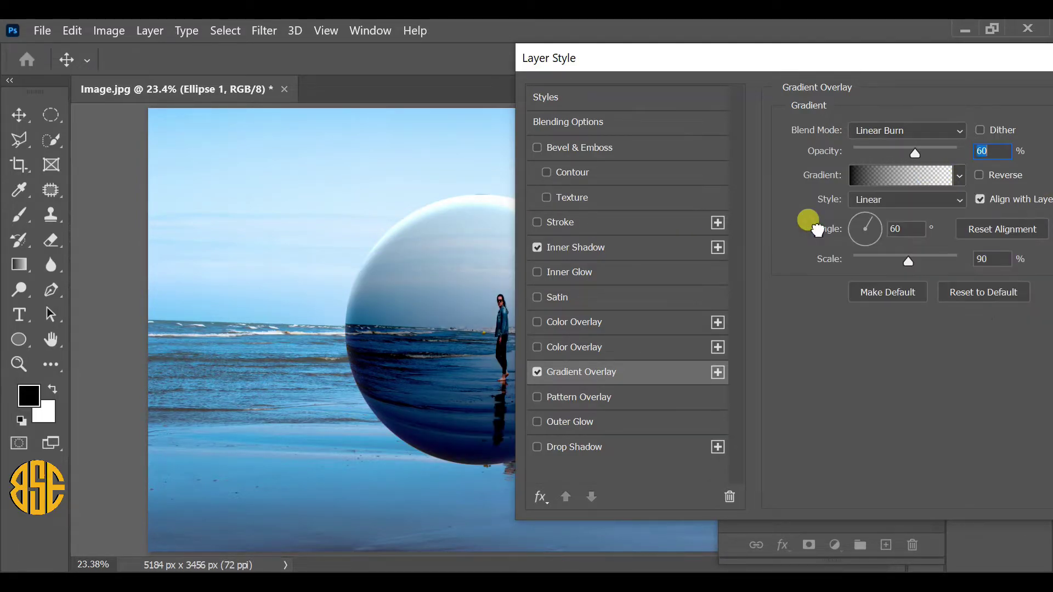
# Move the gradient's transparent opacity stop to 50% location and accept the Gradient Editor
pyautogui.click(902, 176)
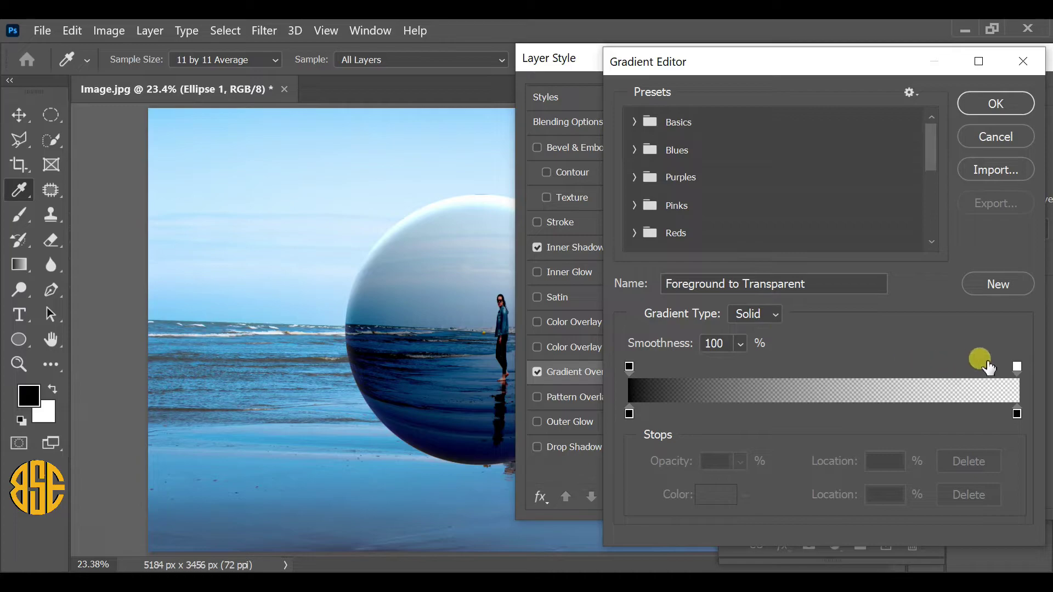
pyautogui.click(1016, 367)
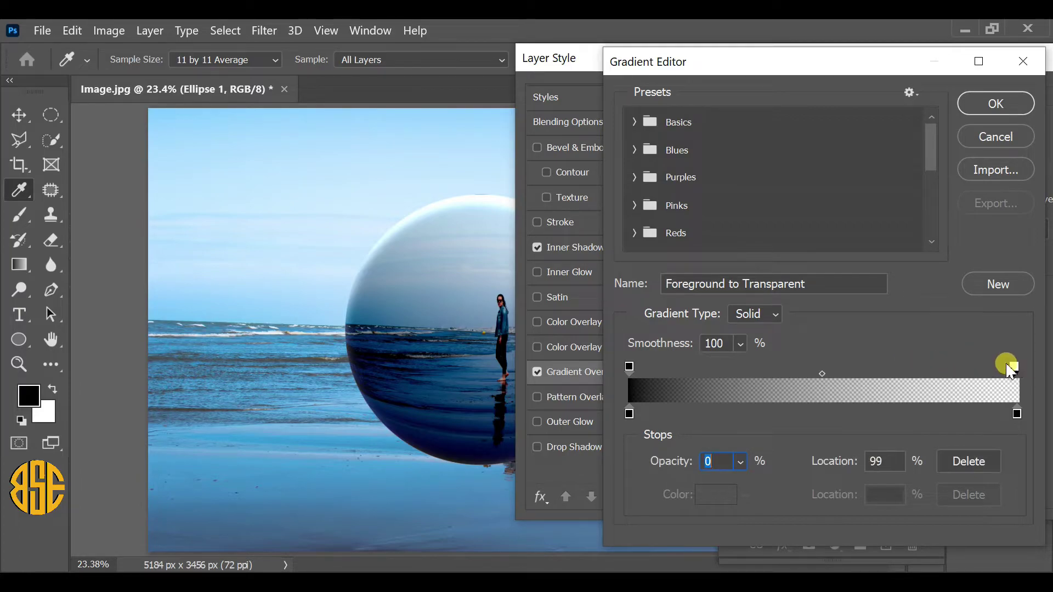
pyautogui.moveTo(1009, 367); pyautogui.dragTo(850, 367)
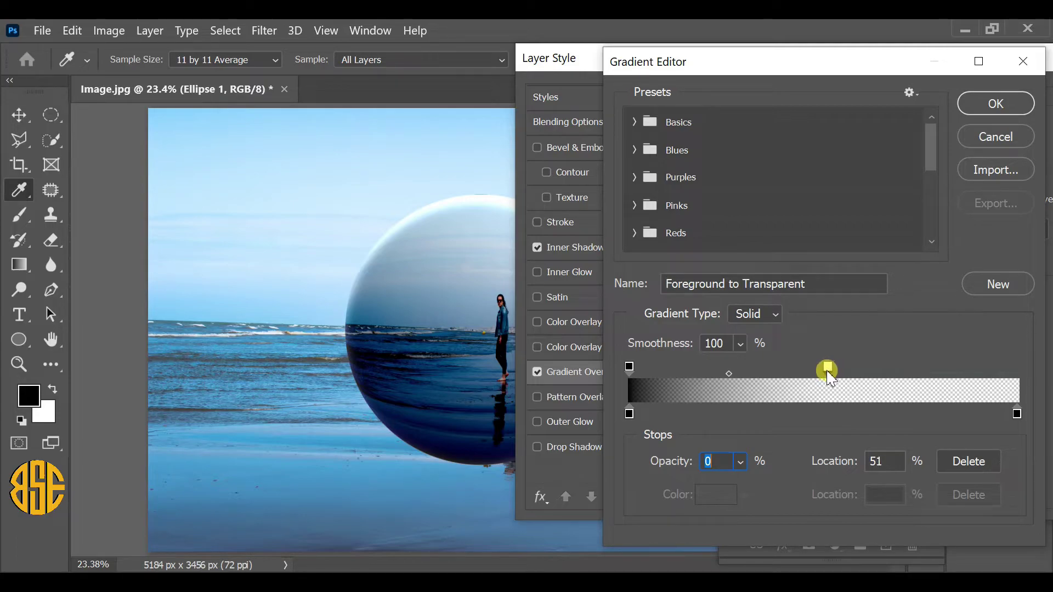
pyautogui.click(826, 373)
pyautogui.click(880, 460)
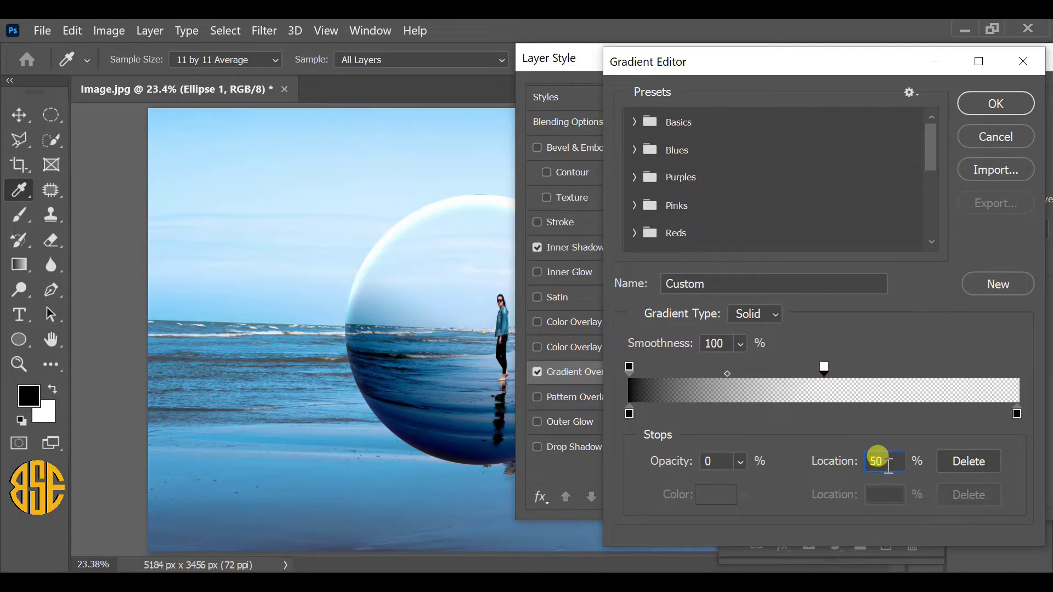
pyautogui.click(992, 105)
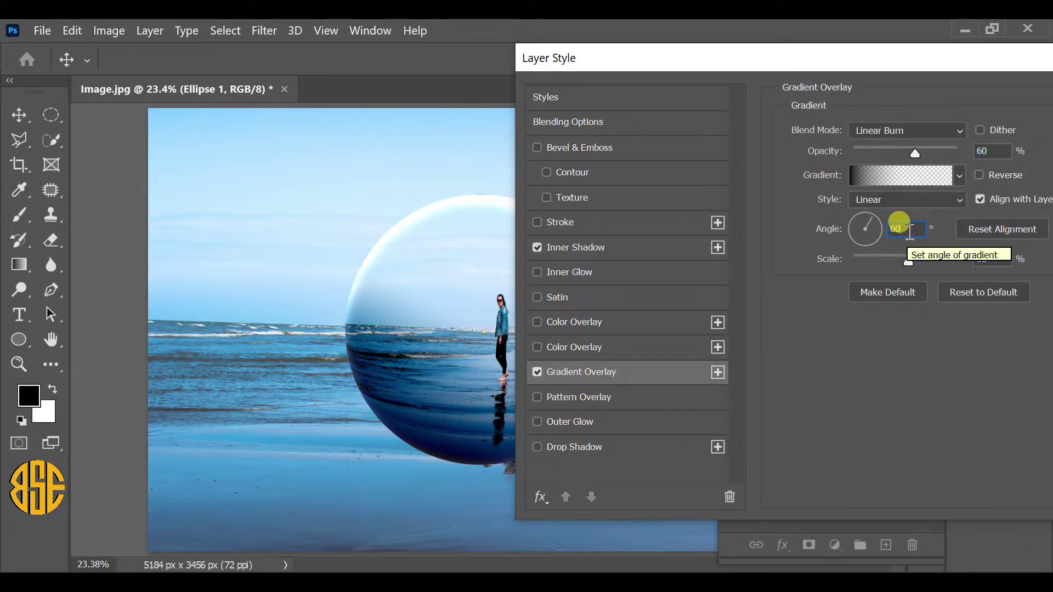
# Keep the Linear style at 60% opacity, 60° angle and 90% scale, and apply the layer style
pyautogui.click(944, 202)
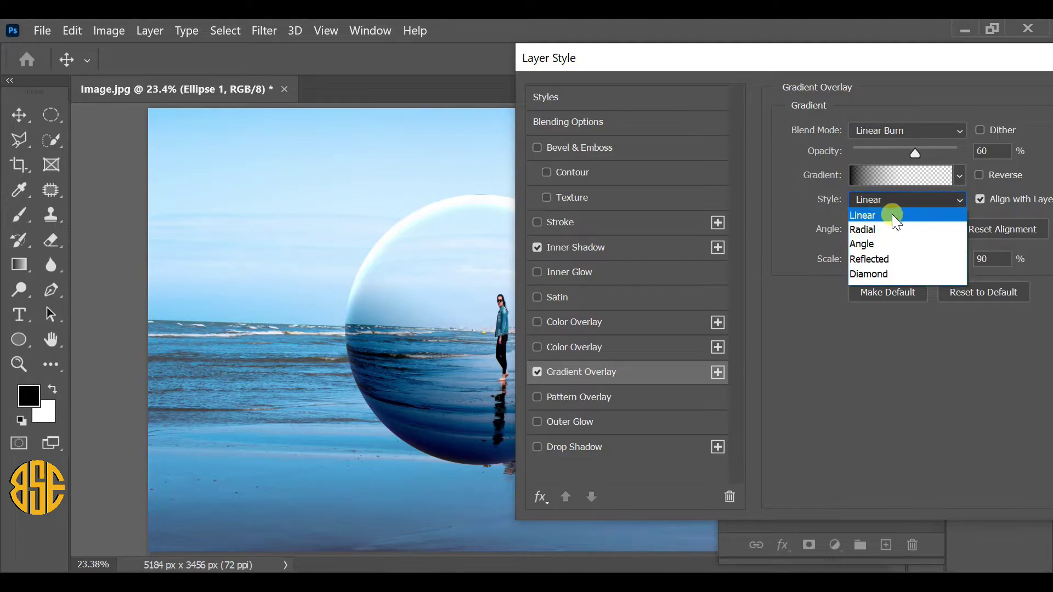
pyautogui.click(895, 215)
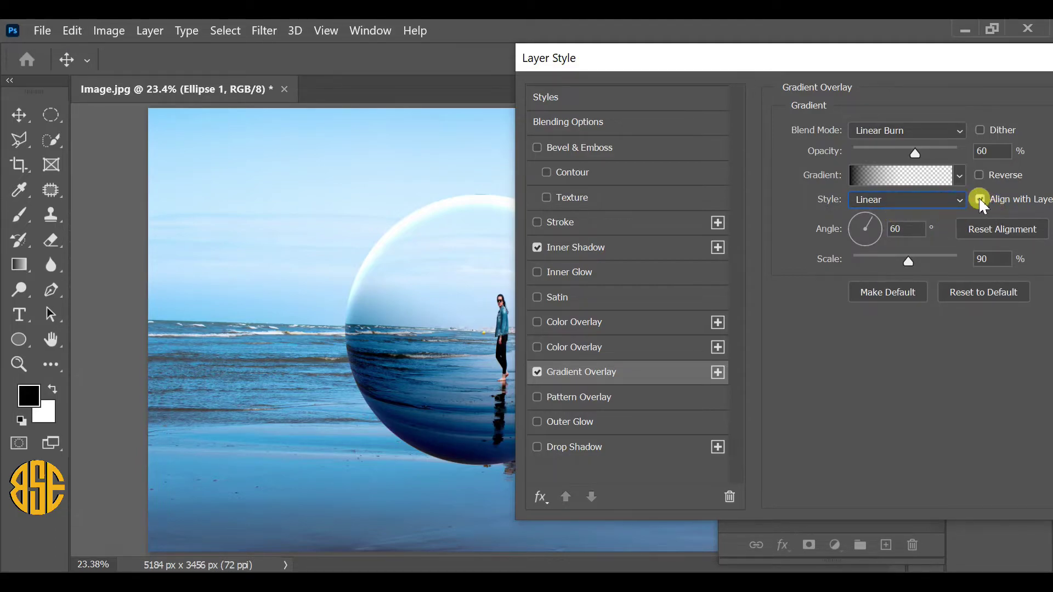
pyautogui.click(990, 259)
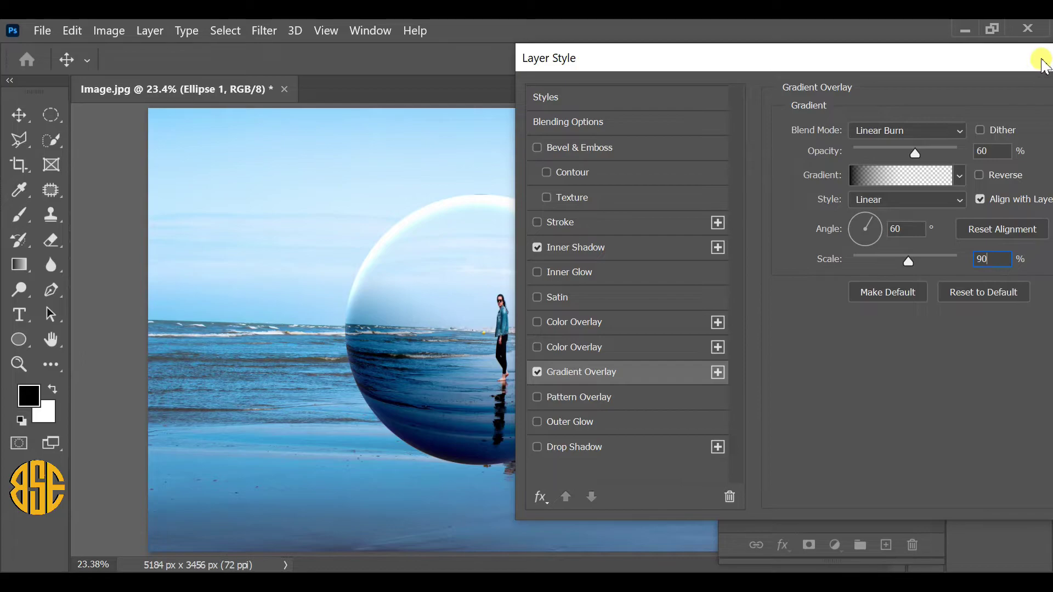
pyautogui.moveTo(1037, 62); pyautogui.dragTo(754, 87)
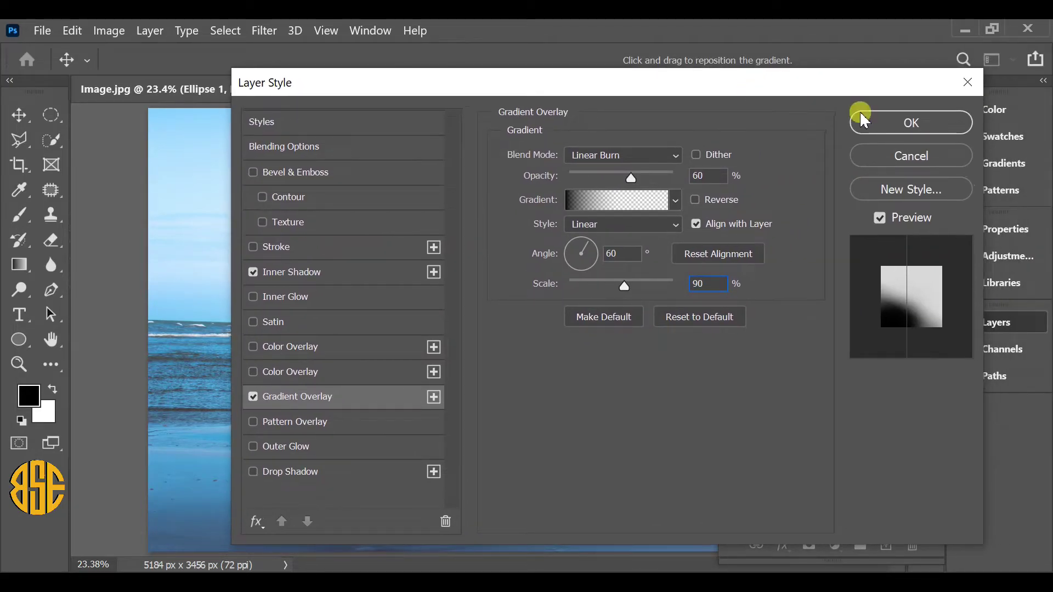
pyautogui.click(885, 124)
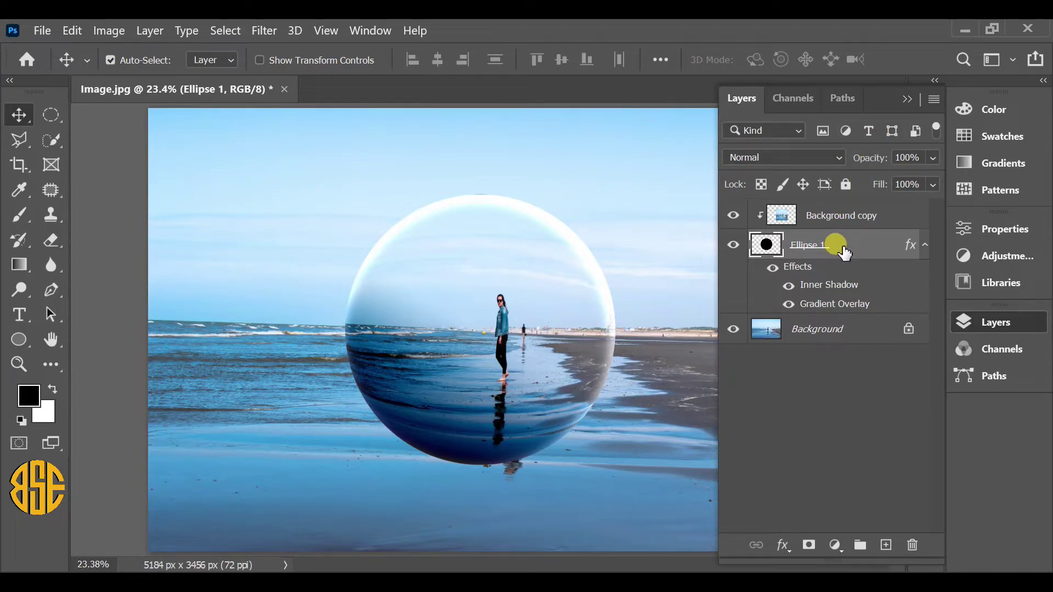
# Duplicate the sphere layer with Layer Via Copy to create Ellipse 1 copy
pyautogui.click(155, 37)
pyautogui.moveTo(205, 47)
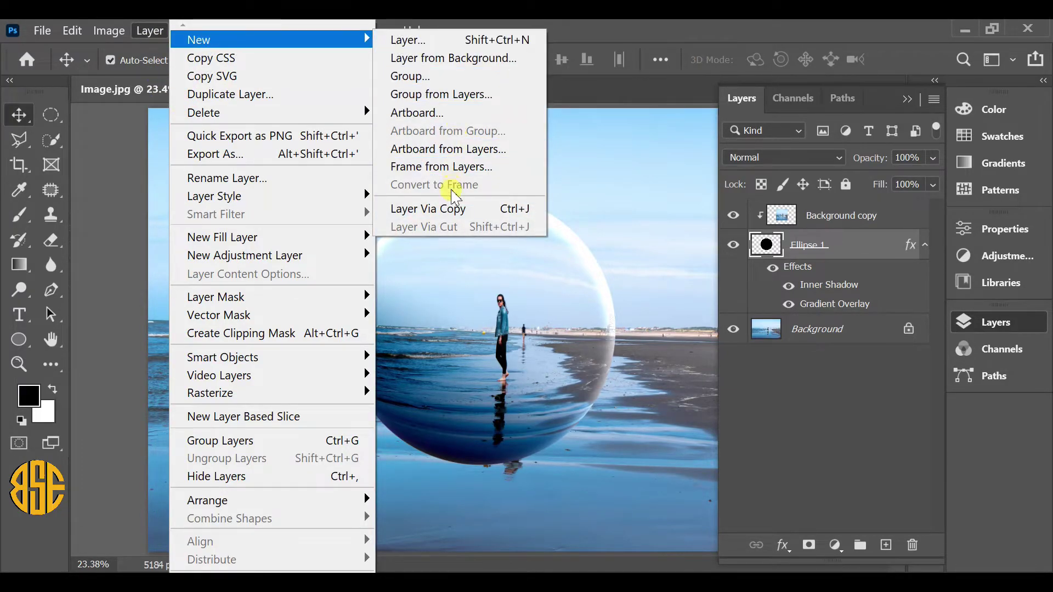
pyautogui.click(452, 209)
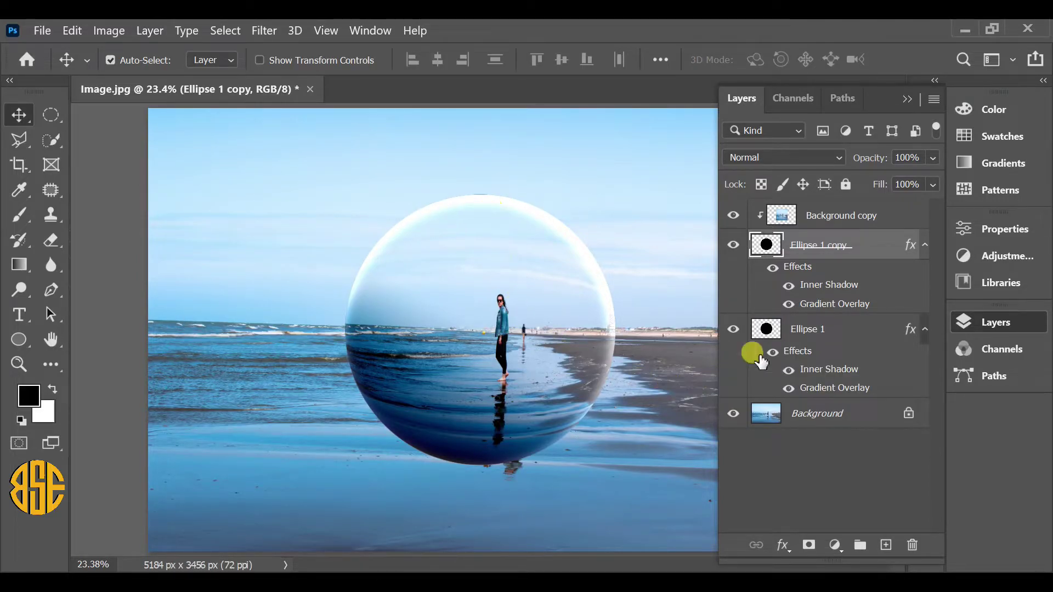
# Clear the layer style from the original Ellipse 1
pyautogui.click(805, 330)
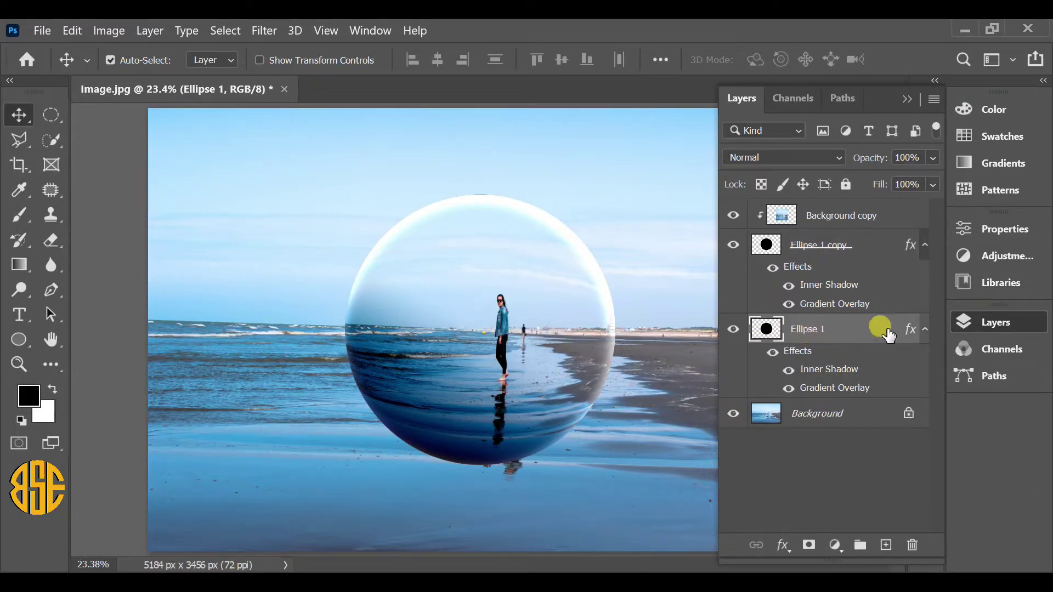
pyautogui.rightClick(864, 334)
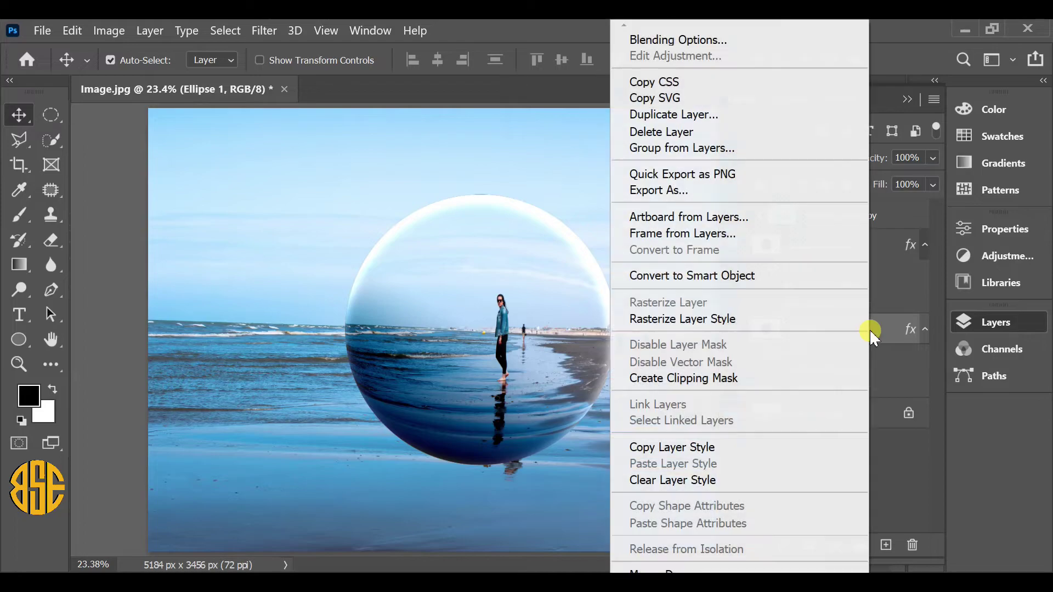
pyautogui.click(662, 483)
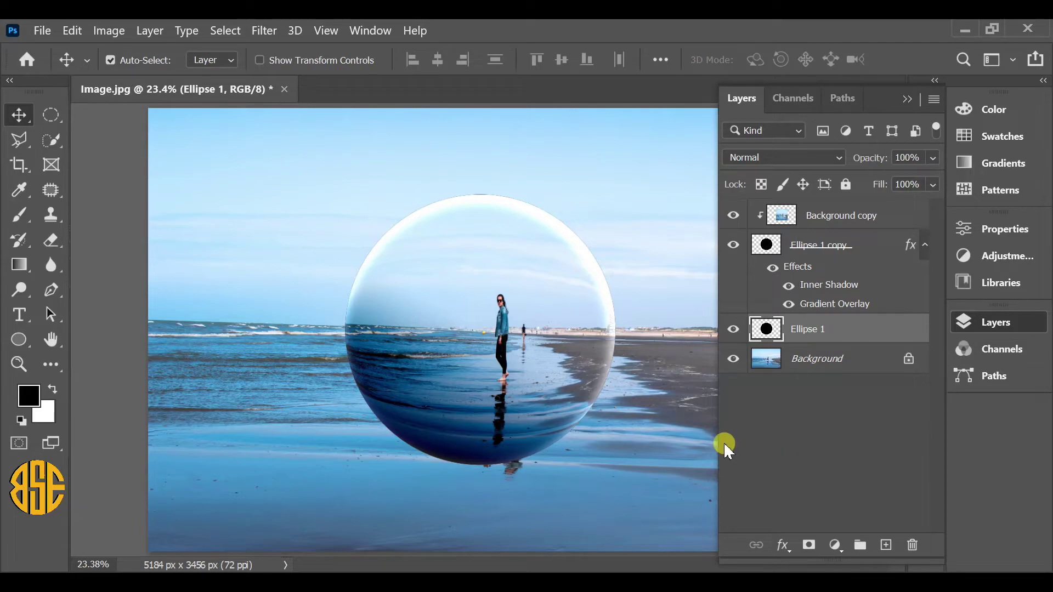
# Flip Ellipse 1 upside down and squash it to 49.5% width, forming a flat oval under the sphere
pyautogui.click(73, 31)
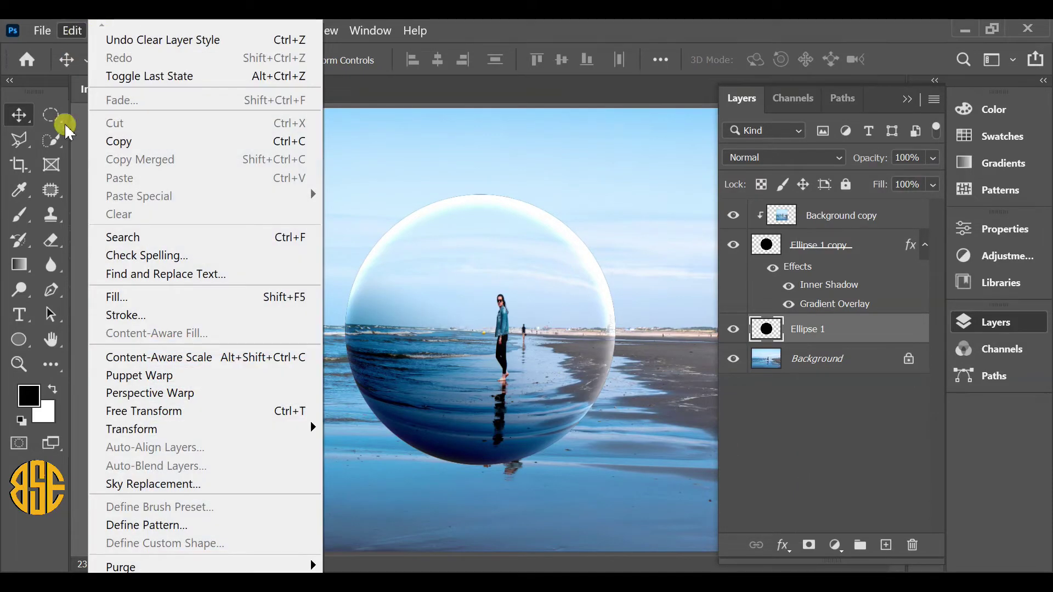
pyautogui.click(216, 411)
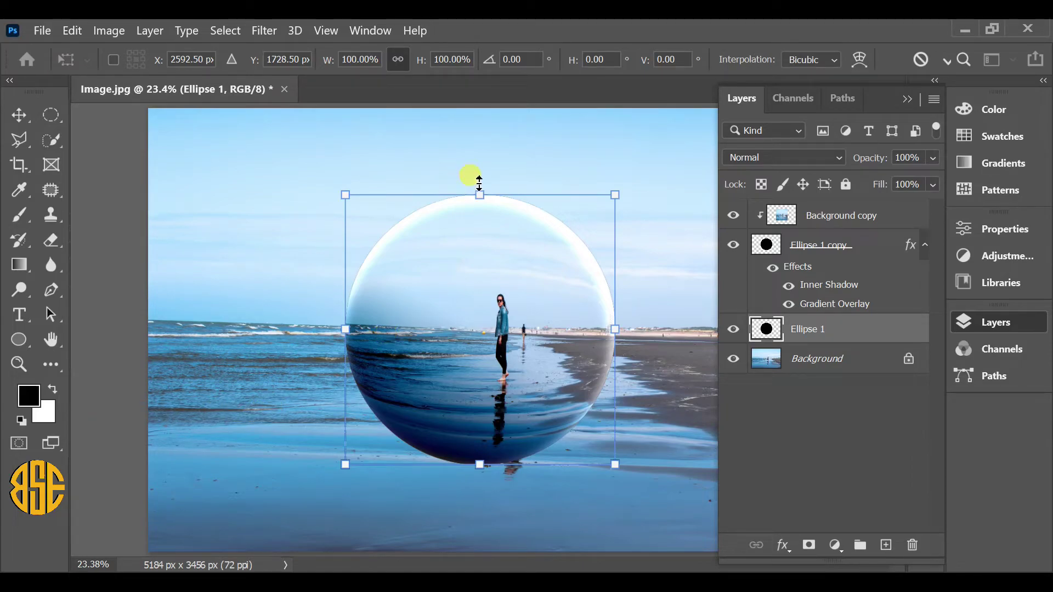
pyautogui.moveTo(479, 183); pyautogui.dragTo(468, 505)
pyautogui.moveTo(600, 504); pyautogui.dragTo(517, 499)
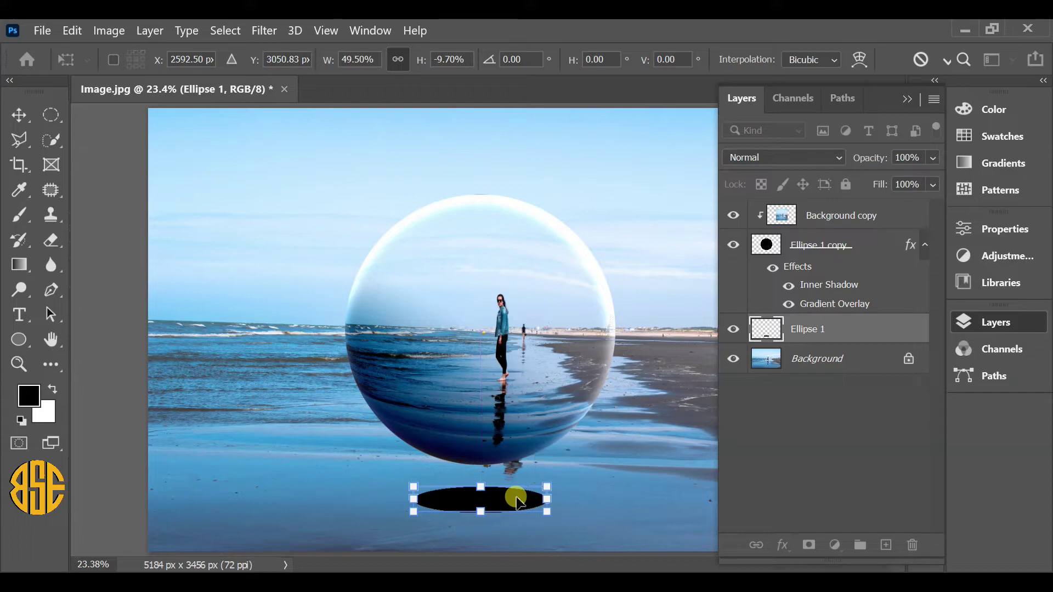
pyautogui.click(864, 332)
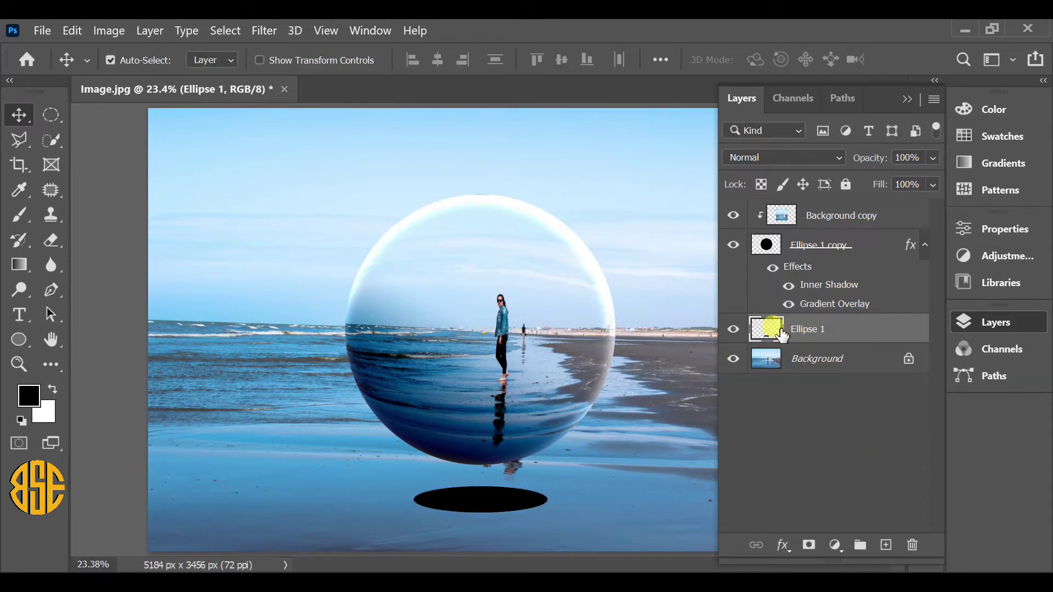
# Apply a Gaussian Blur with a 40-pixel radius to the black shadow oval
pyautogui.click(265, 31)
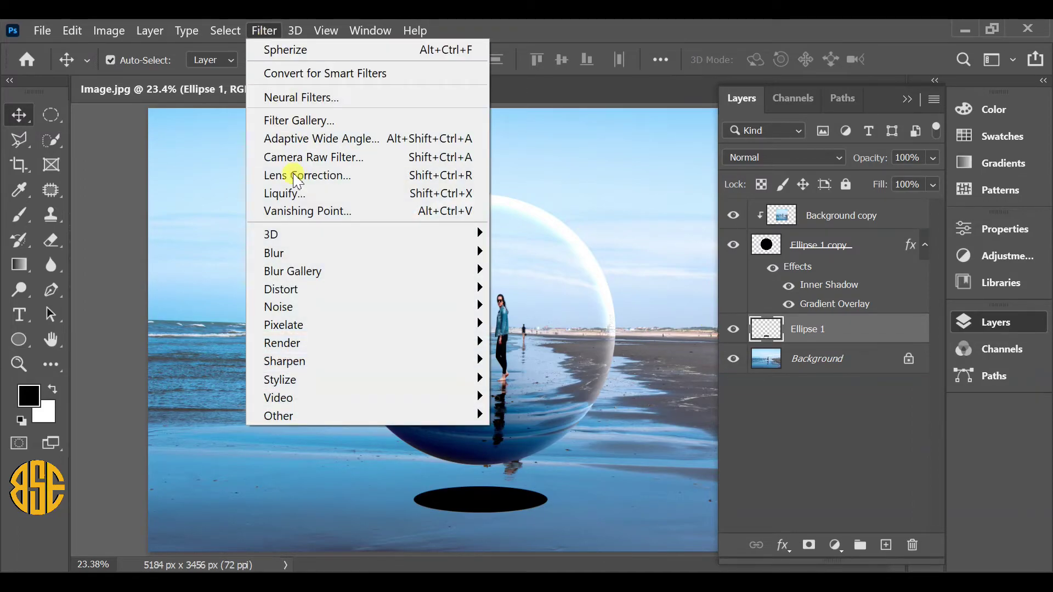
pyautogui.moveTo(305, 251)
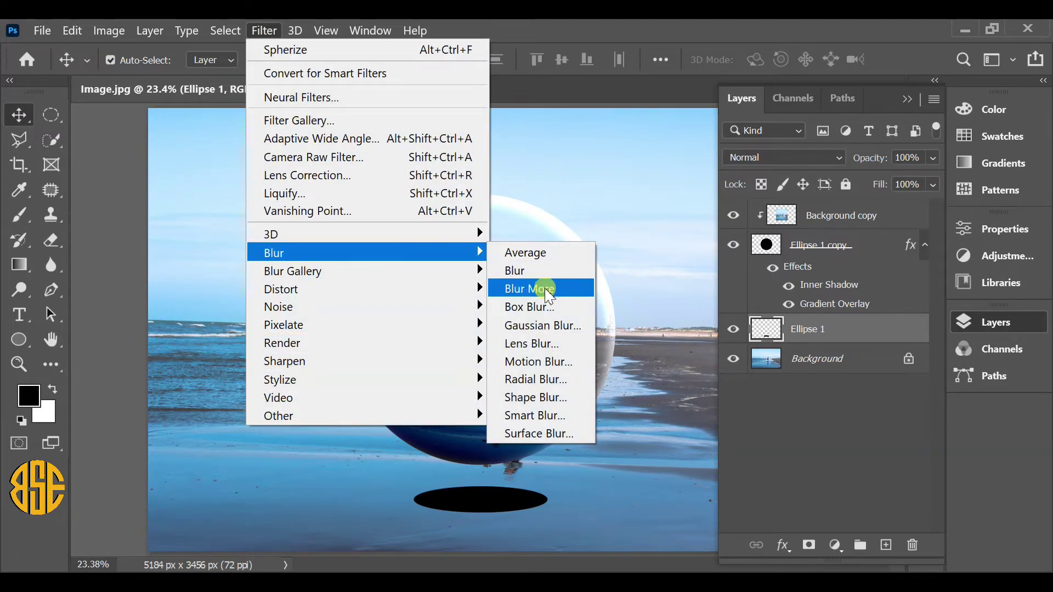
pyautogui.click(534, 327)
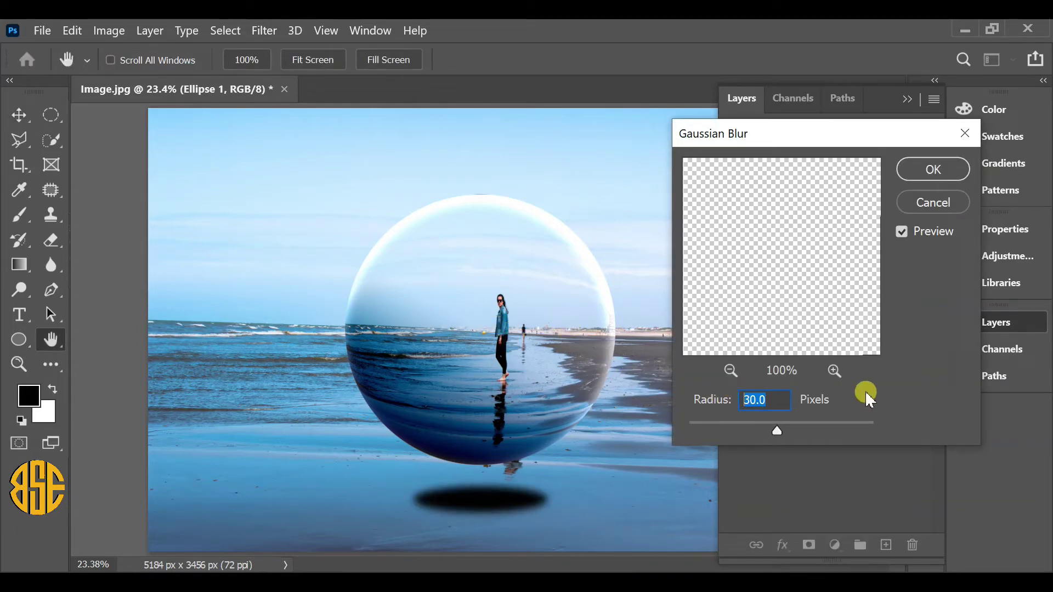
pyautogui.write('40')
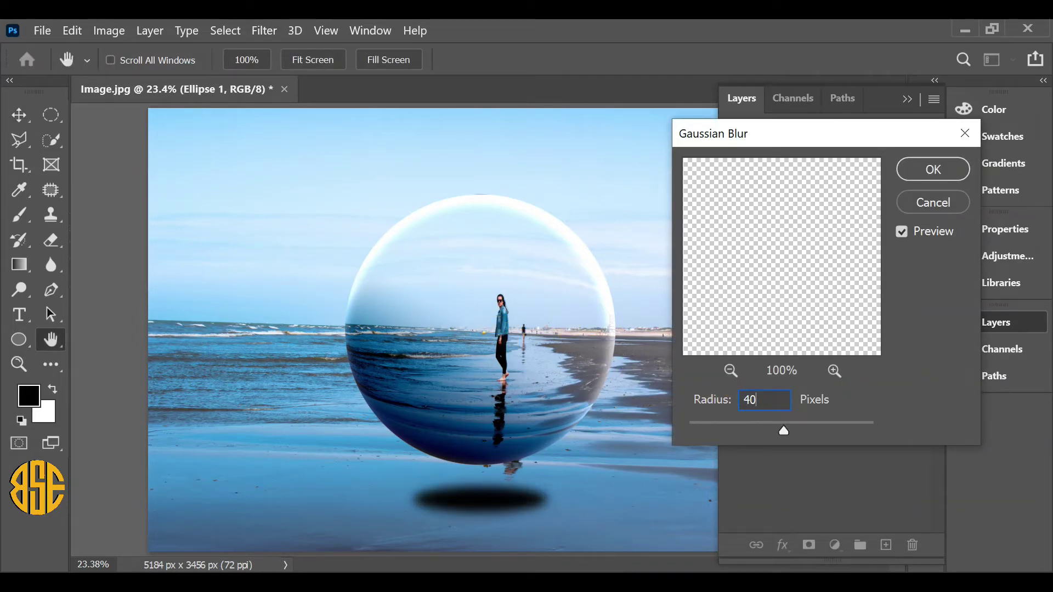
pyautogui.click(915, 182)
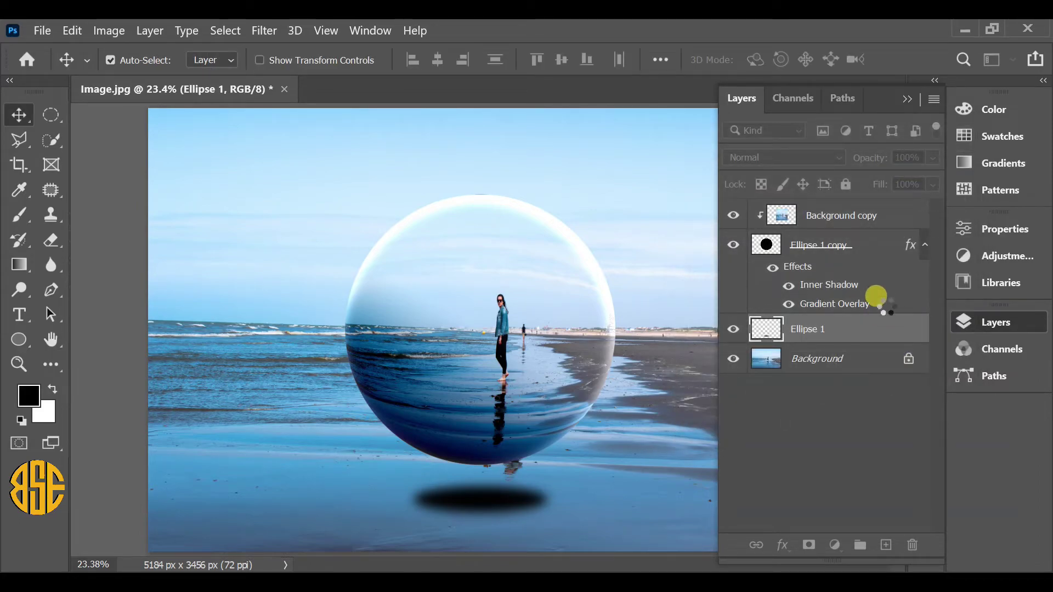
# Lower Ellipse 1's opacity to 51%, then select the Background layer
pyautogui.click(932, 158)
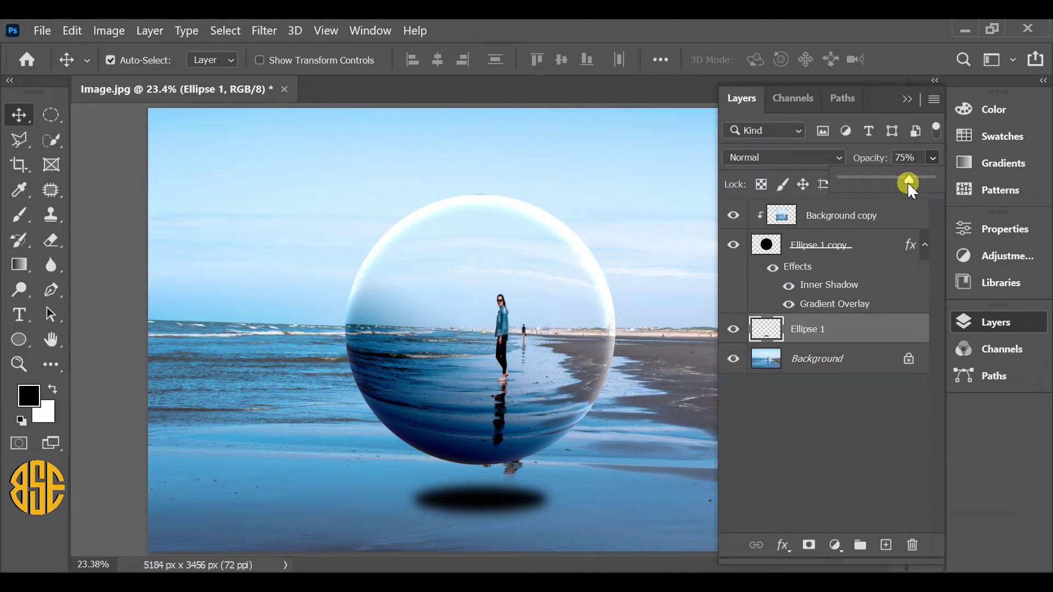
pyautogui.moveTo(886, 187); pyautogui.dragTo(885, 186)
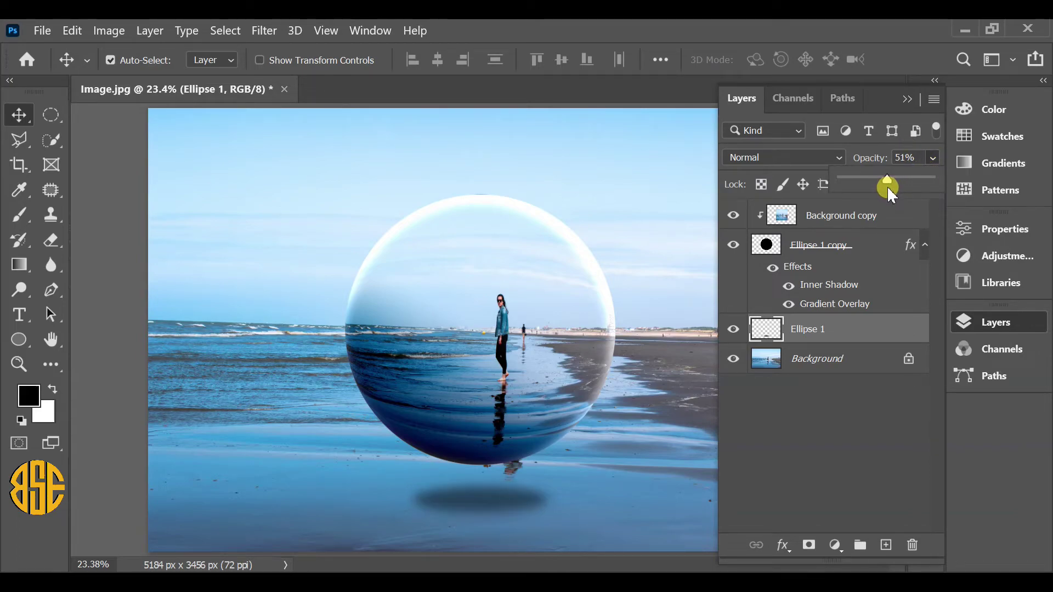
pyautogui.click(861, 329)
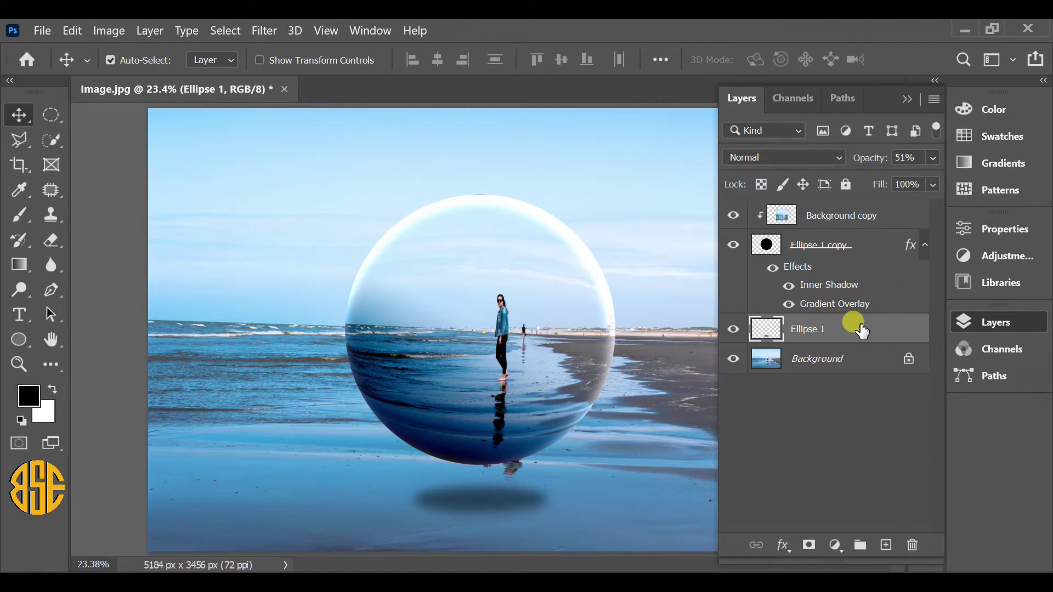
pyautogui.click(837, 359)
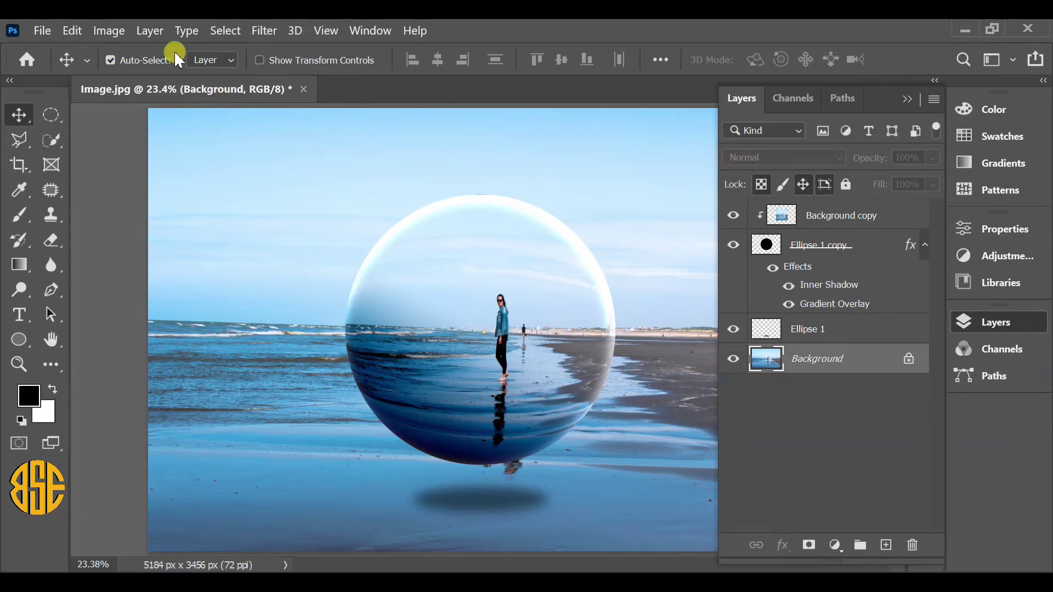
# Duplicate the Background beach photo with Layer Via Copy, creating Background copy 2
pyautogui.click(150, 30)
pyautogui.moveTo(178, 40)
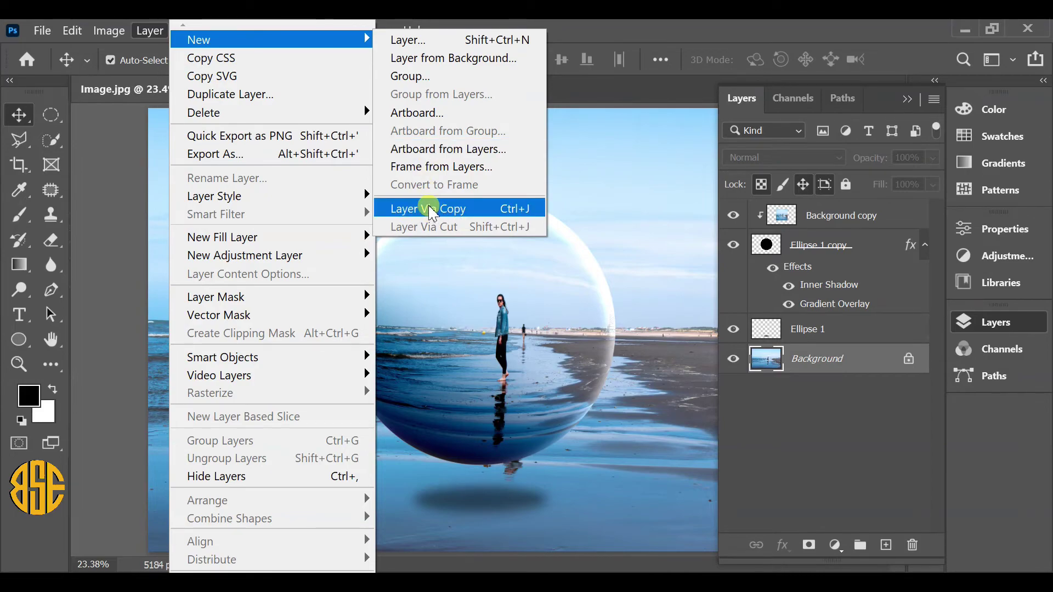
pyautogui.click(409, 212)
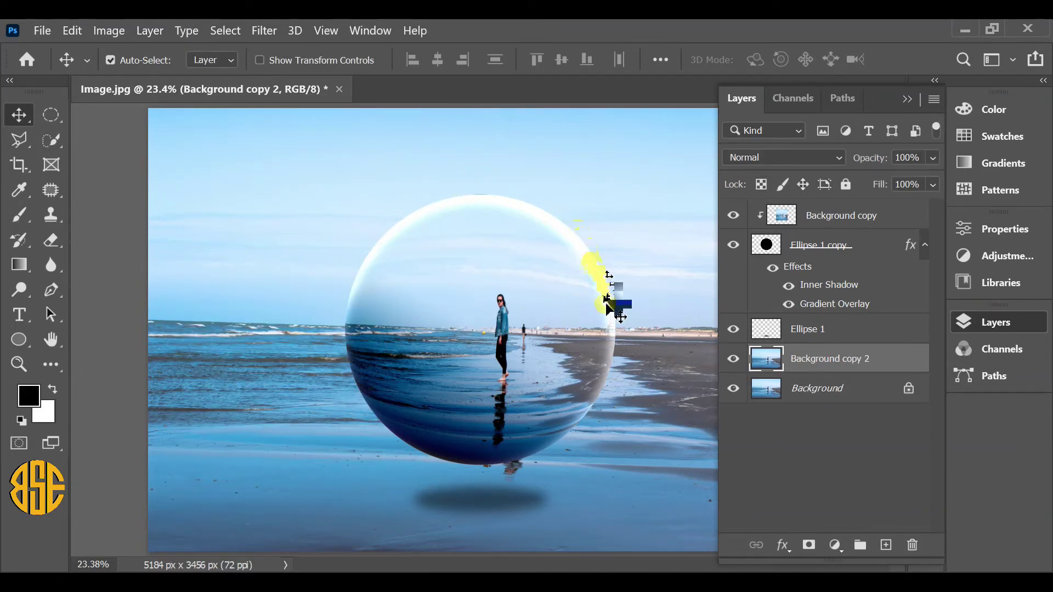
# Apply a Gaussian Blur with a 30.4-pixel radius to Background copy 2
pyautogui.click(267, 30)
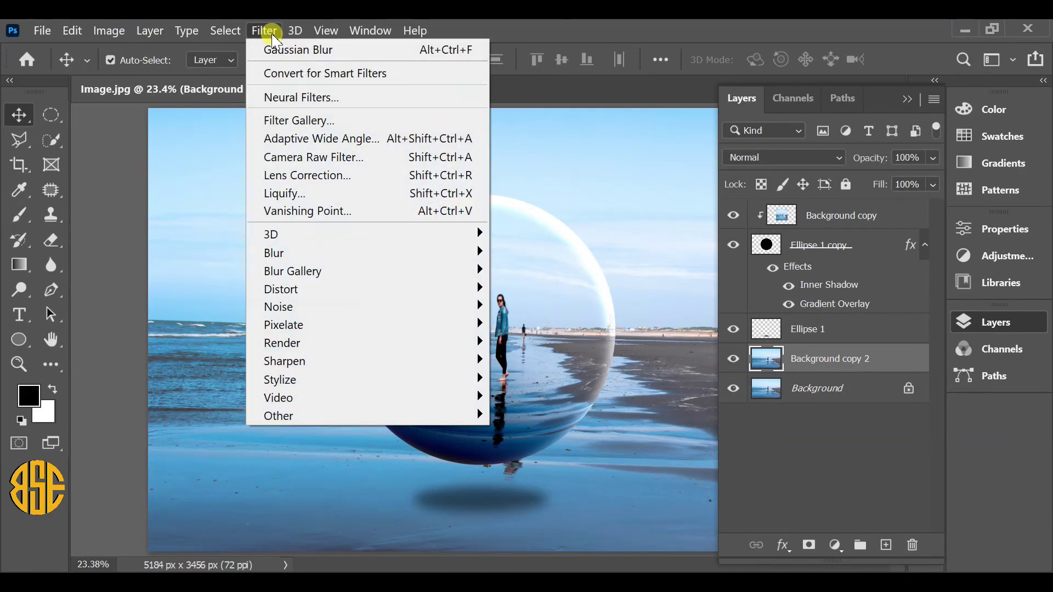
pyautogui.moveTo(283, 253)
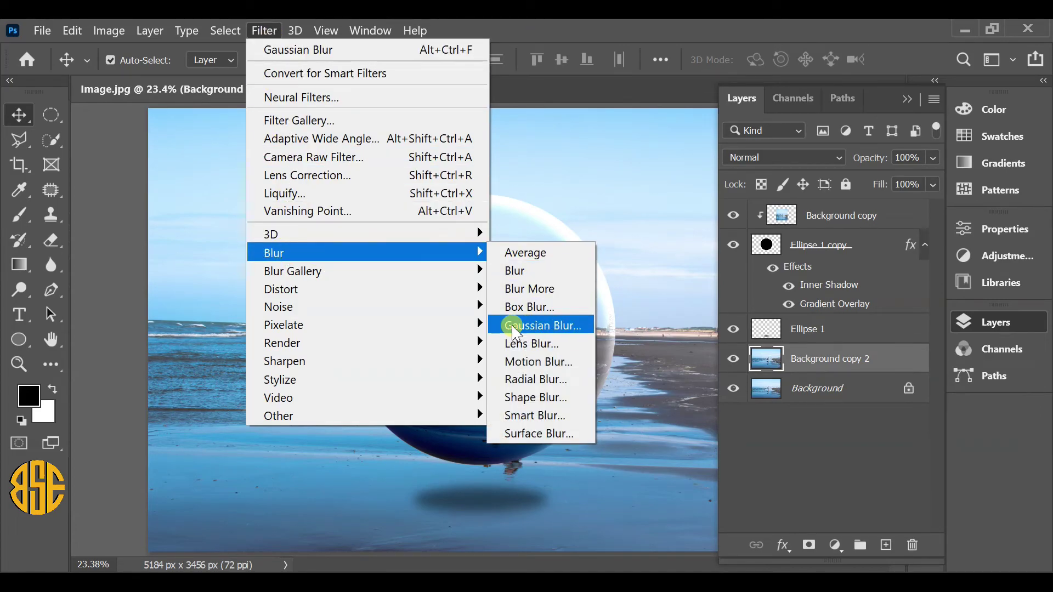
pyautogui.click(549, 325)
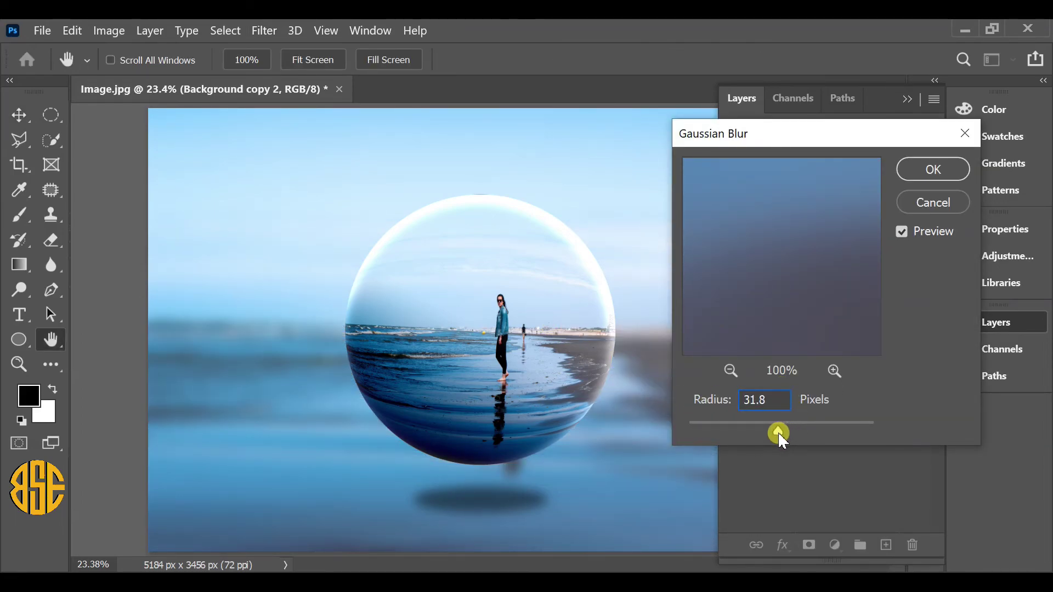
pyautogui.moveTo(778, 434)
pyautogui.mouseDown()
pyautogui.moveTo(766, 436)
pyautogui.moveTo(776, 434)
pyautogui.mouseUp()
pyautogui.click(779, 400)
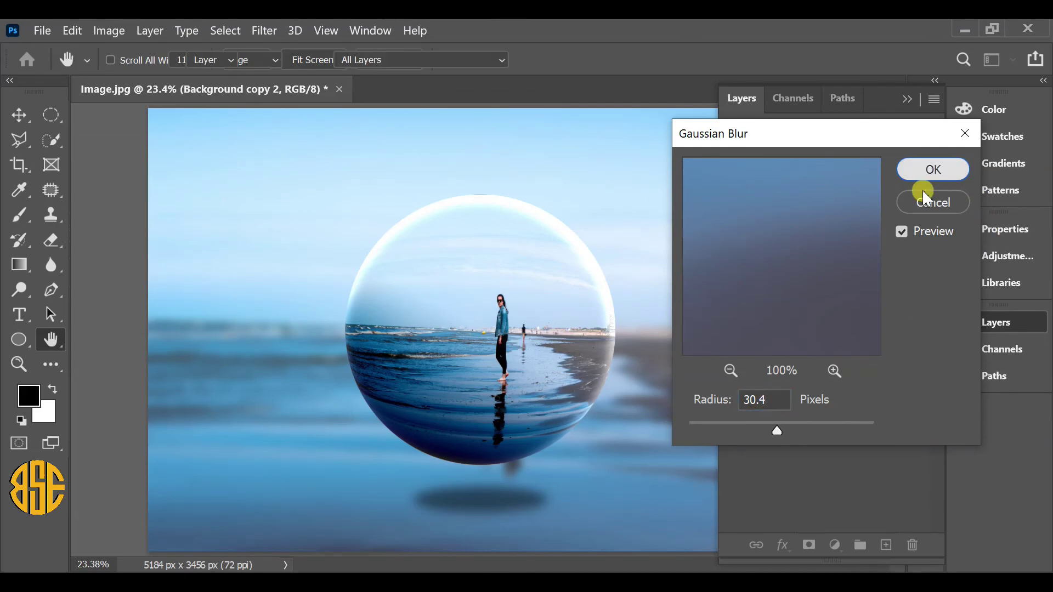
pyautogui.click(943, 168)
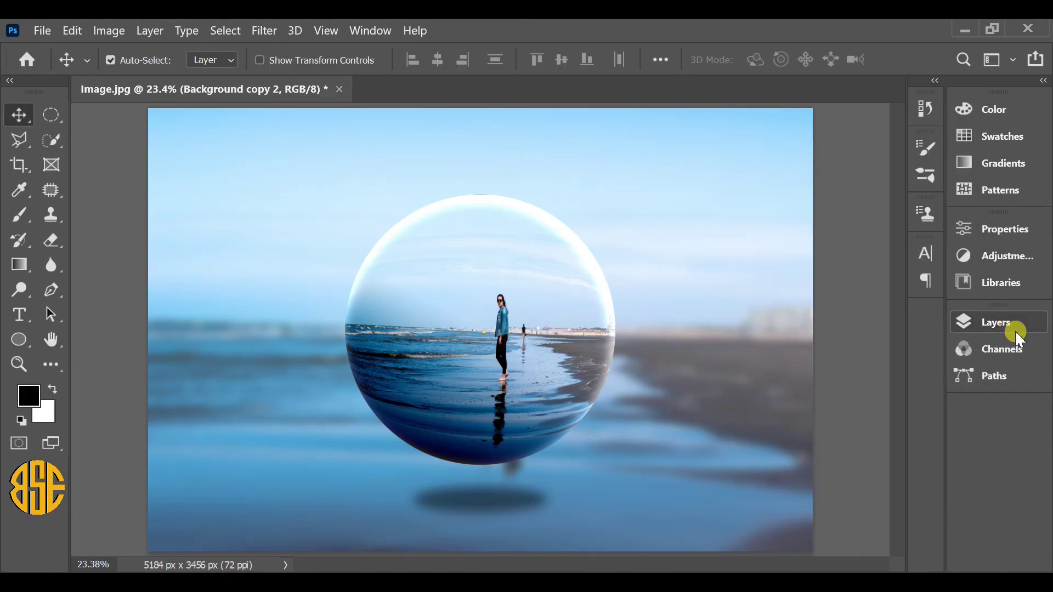